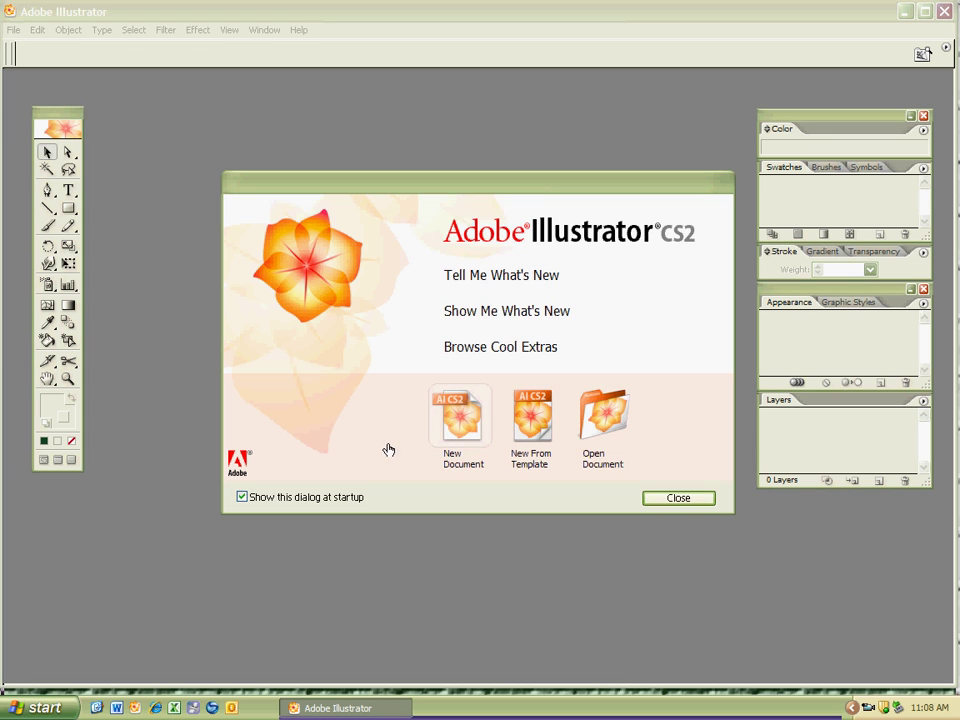
- Create a new letter-size portrait CMYK document in inches named "Shapes KSF"
key("Escape")
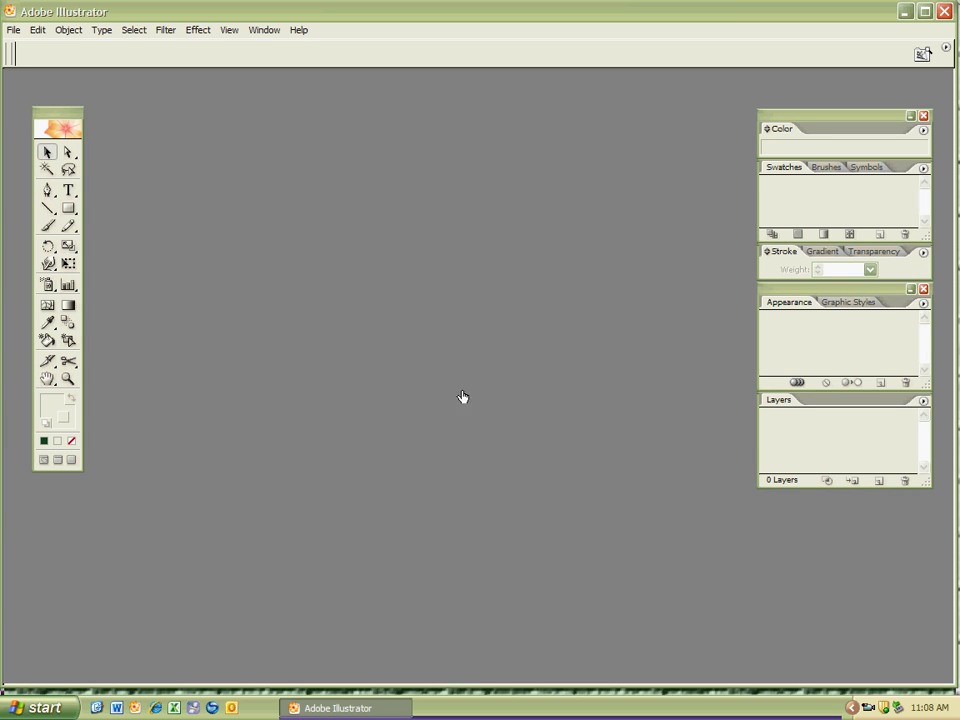
key("ctrl+n")
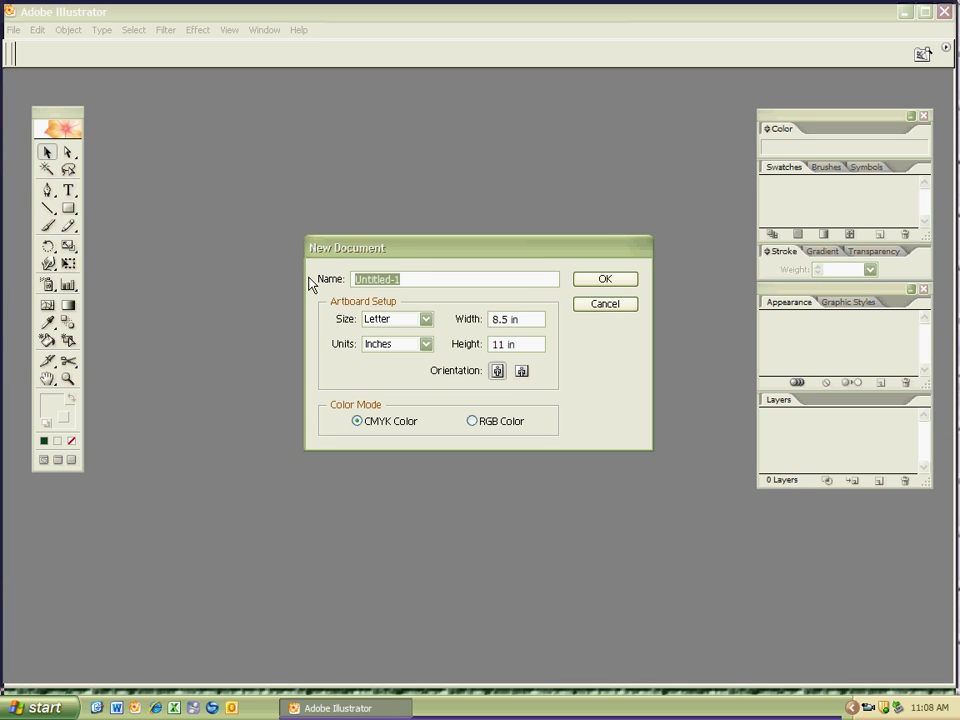
type("Shapes KSF")
left_click_drag(474, 284, 391, 281)
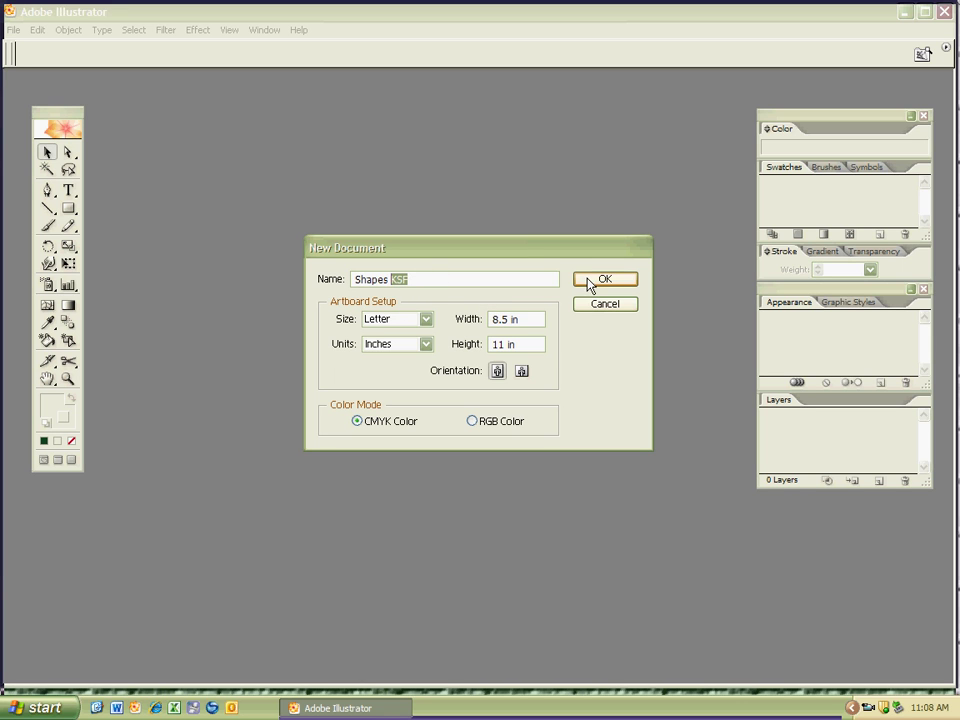
left_click_drag(602, 285, 574, 297)
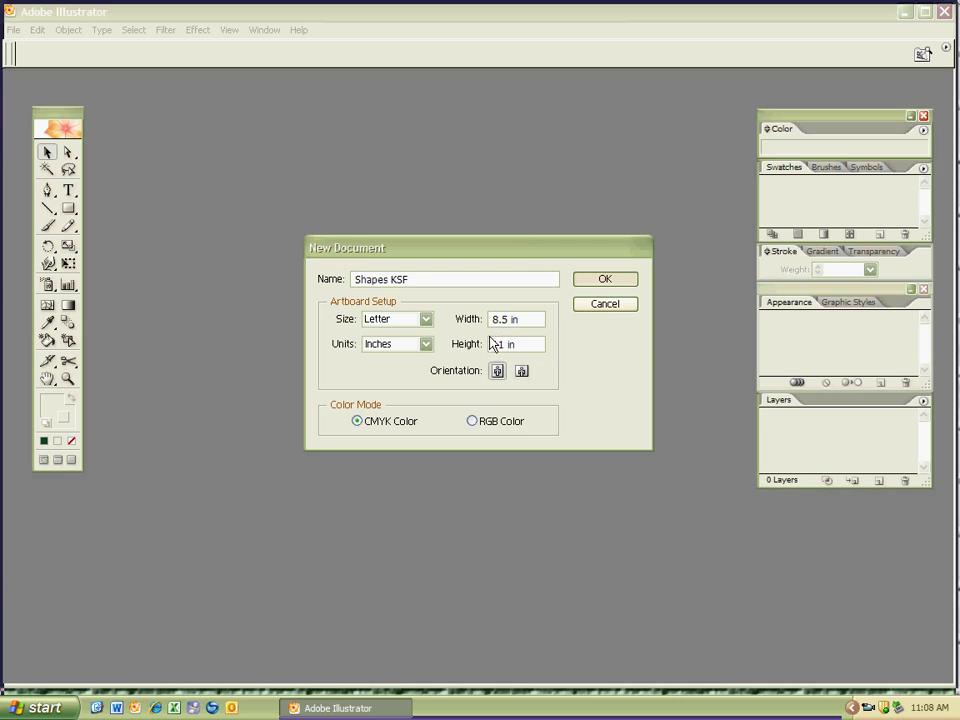
key("Return")
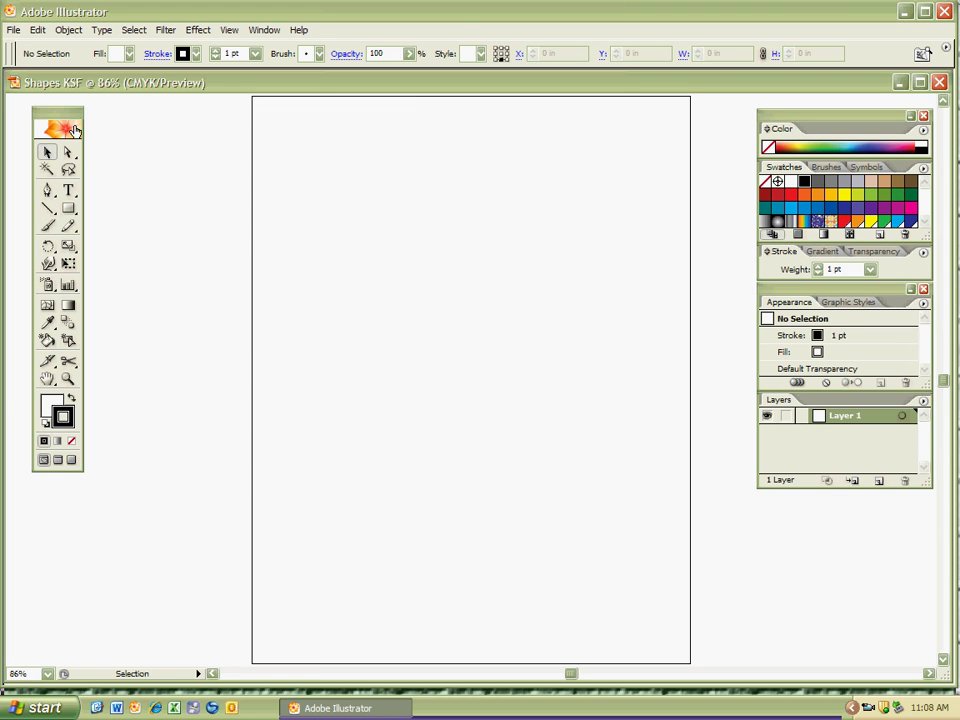
- Move the toolbox nearer the artboard, float the shape tools as a separate palette above the page, and activate the Rectangle tool
left_click_drag(58, 109, 136, 136)
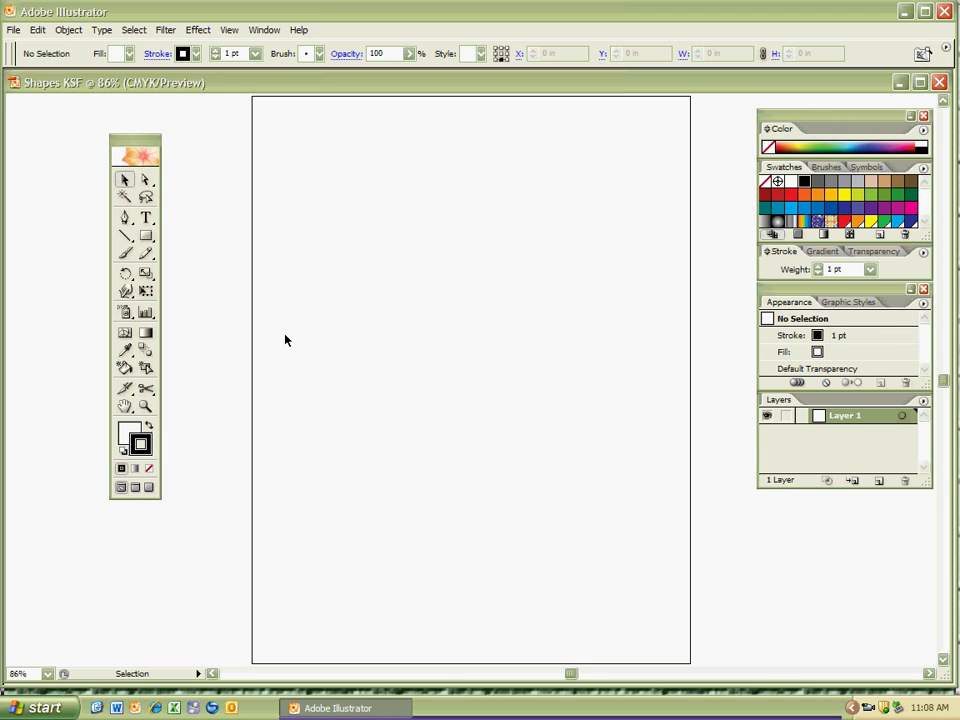
key("ctrl+minus")
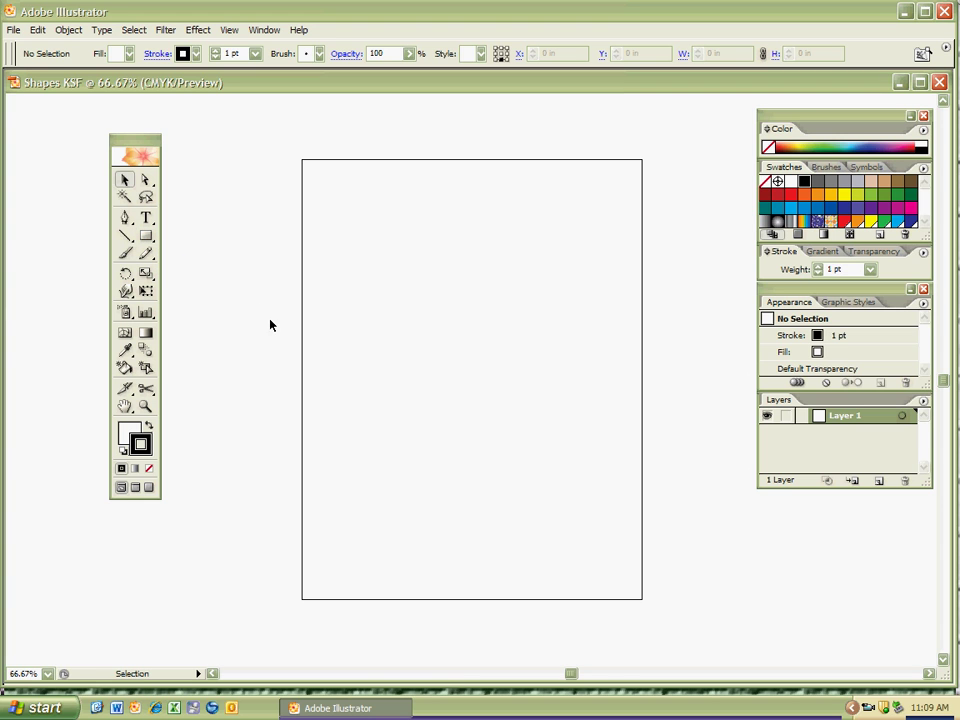
key("m")
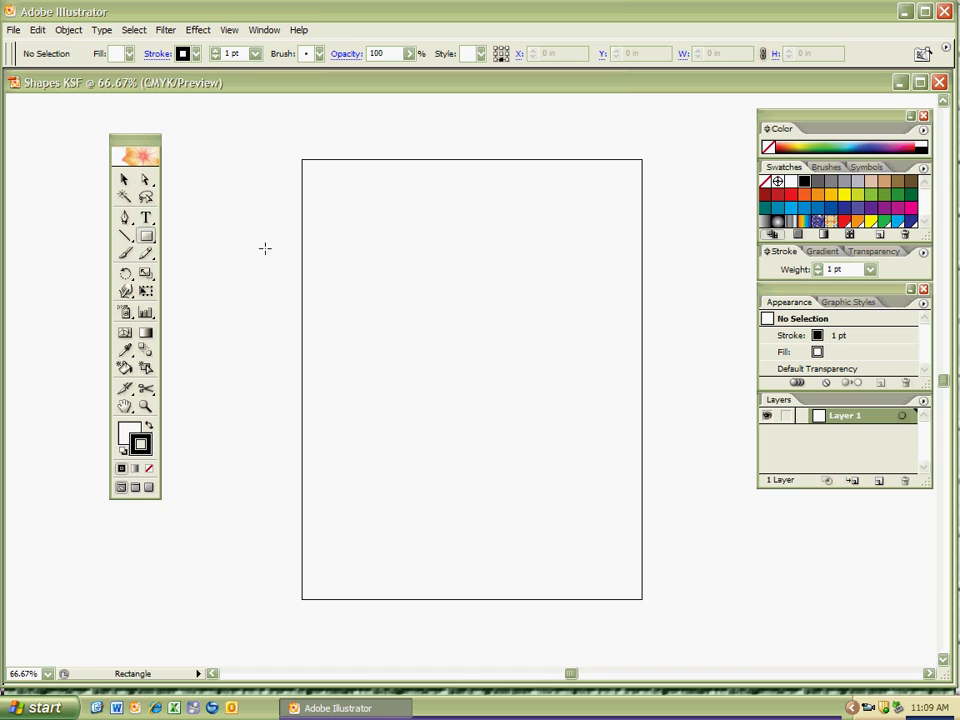
left_click(147, 238)
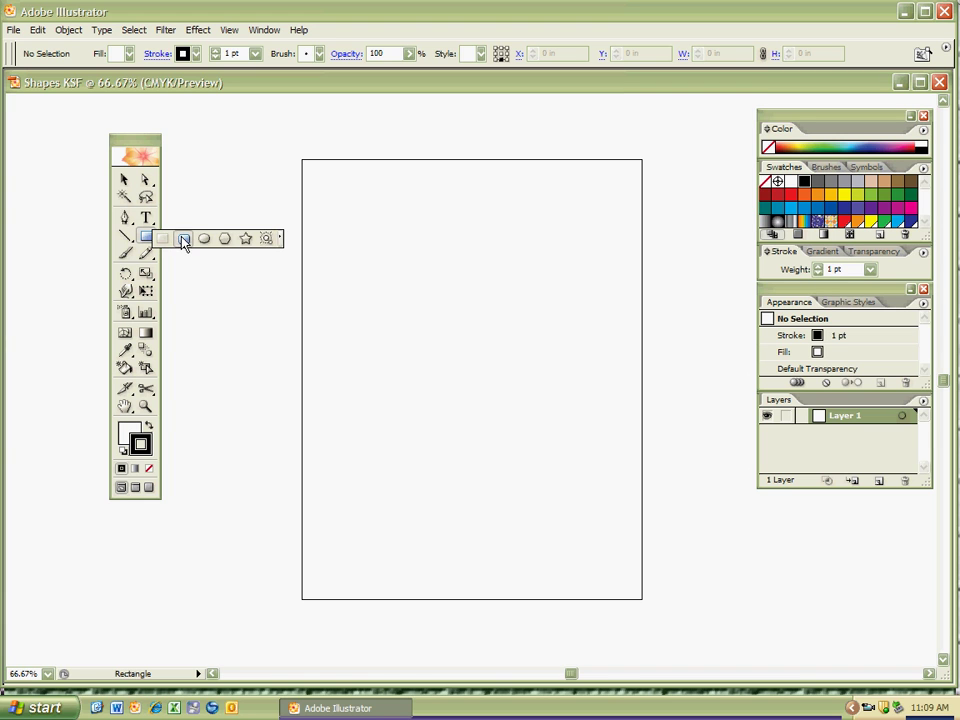
left_click(282, 248)
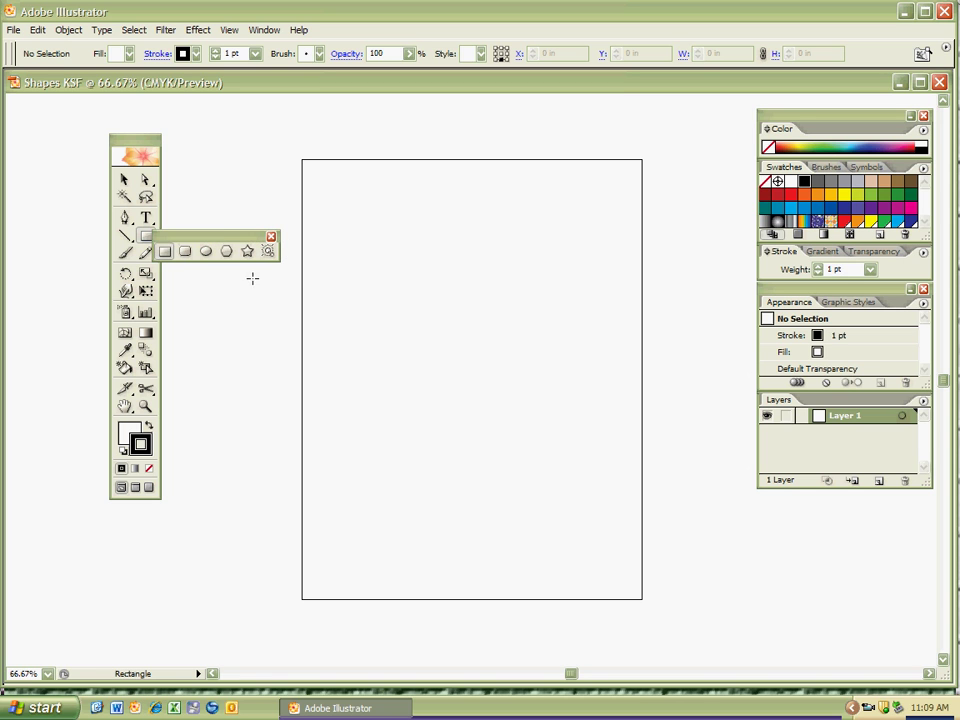
left_click_drag(224, 240, 482, 124)
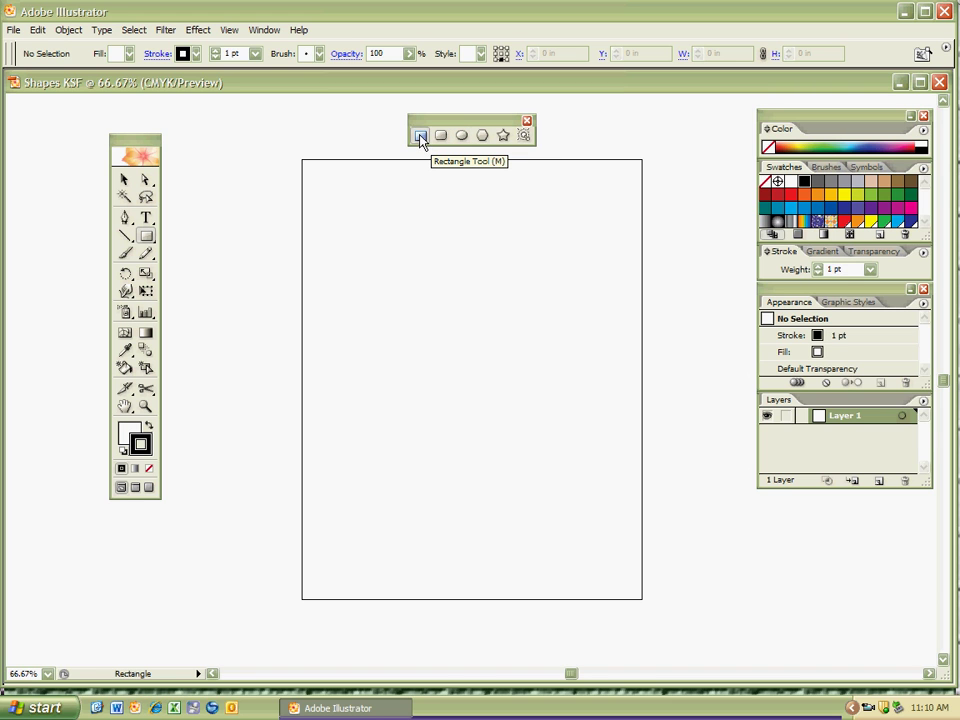
left_click(421, 137)
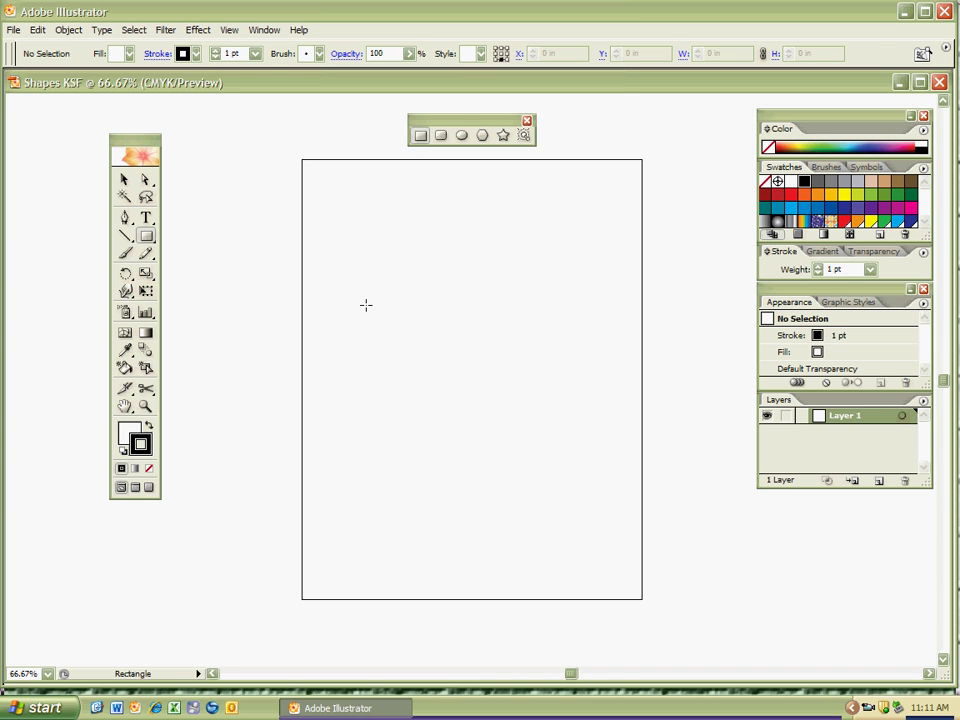
- Open the color picker for the fill and set its hue to 234° blue
left_click(130, 437)
double_click(128, 437)
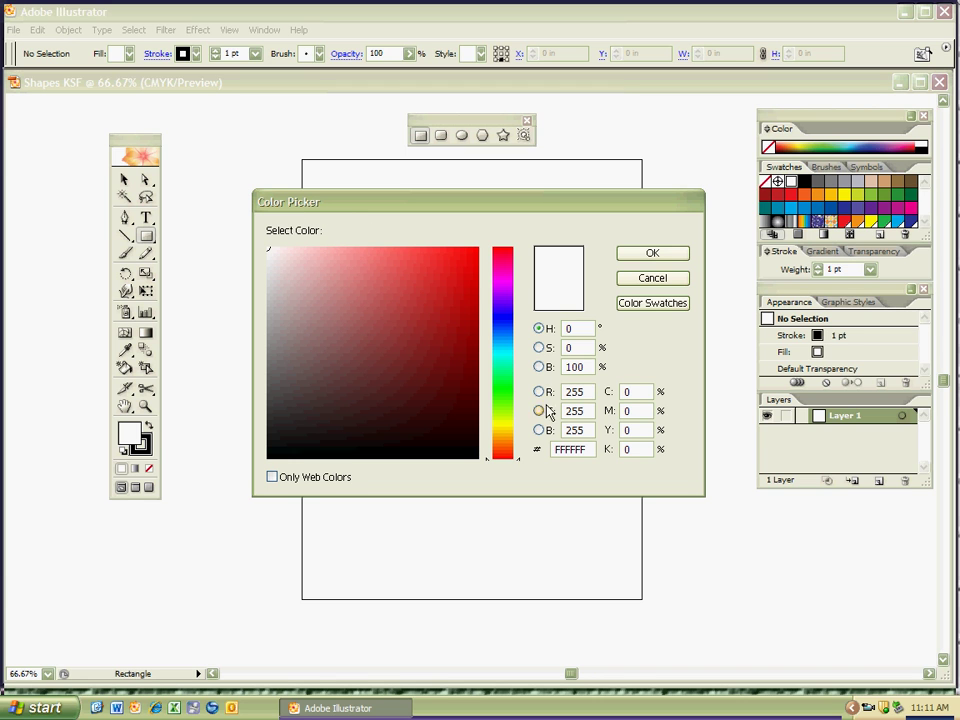
left_click_drag(519, 466, 521, 325)
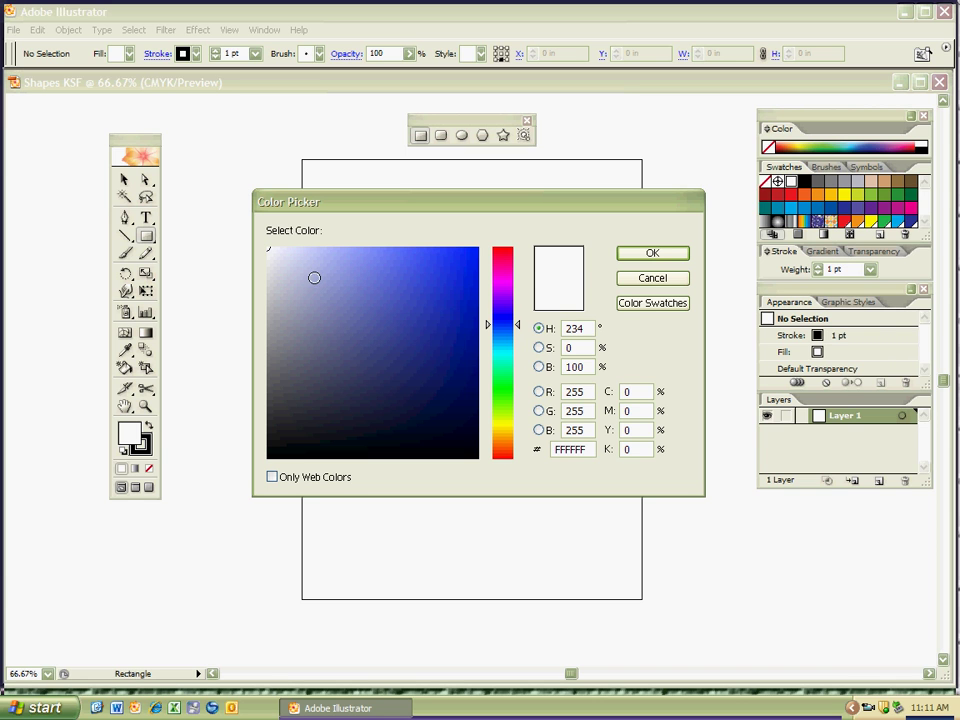
- Try out dark, pure and pale blue shades plus white and black as the fill color in the picker
left_click(317, 275)
mouse_move(468, 268)
left_mouse_down()
mouse_move(467, 420)
mouse_move(468, 407)
left_mouse_up()
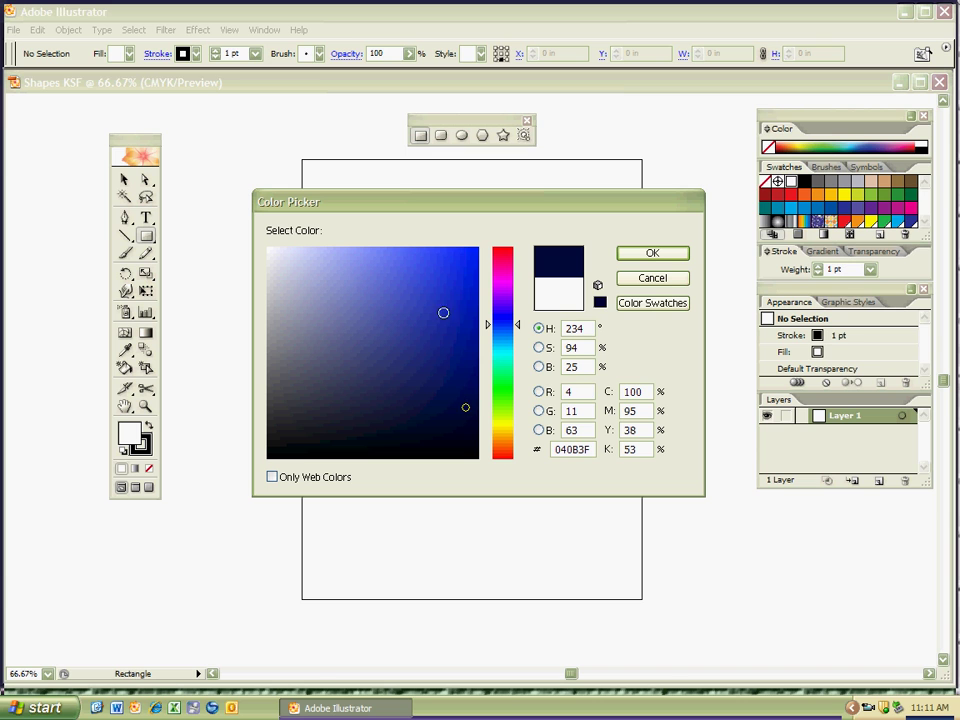
left_click(475, 251)
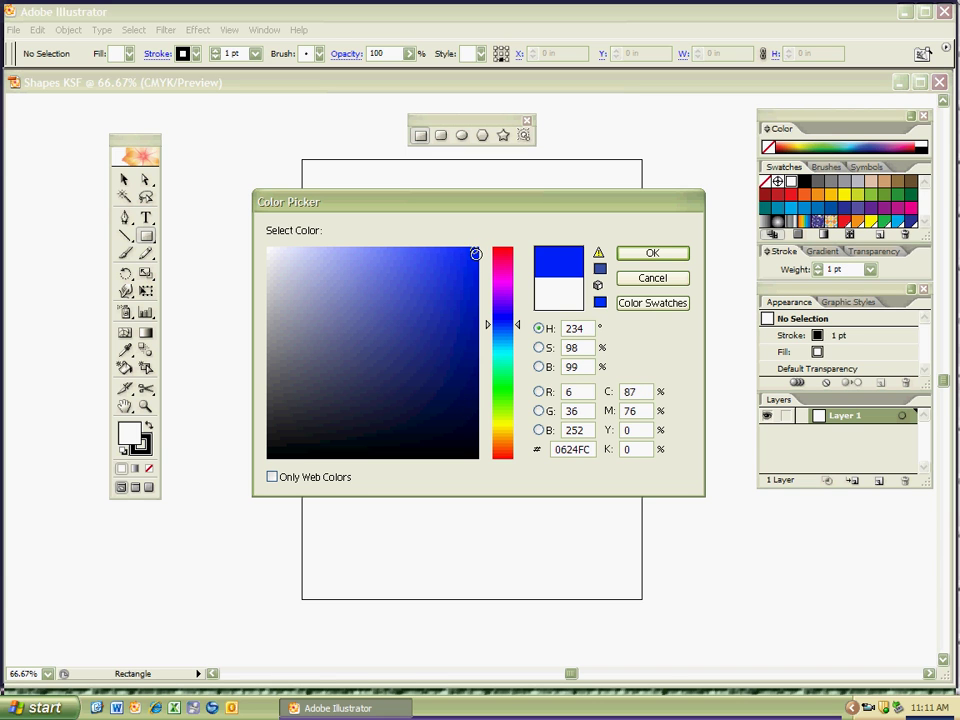
left_click(478, 249)
left_click(307, 260)
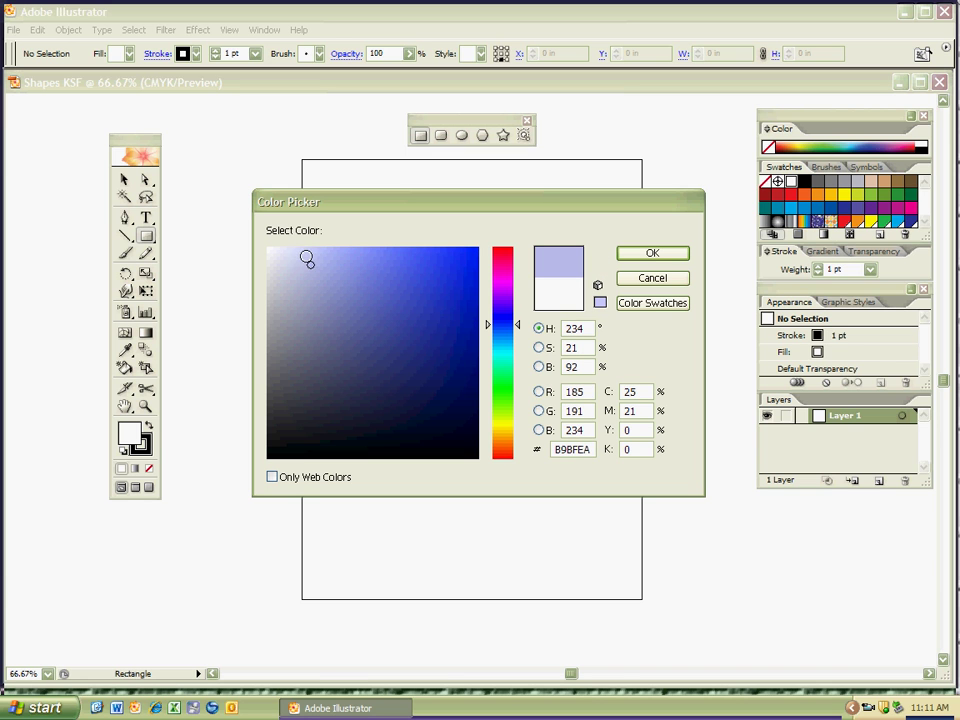
left_click(308, 258)
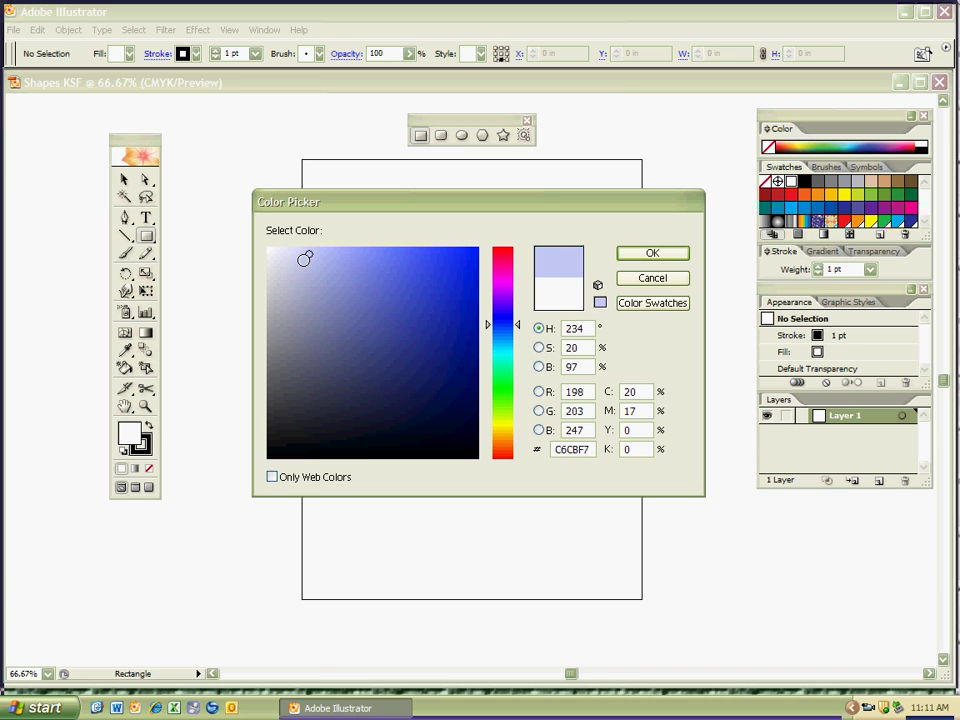
mouse_move(280, 255)
left_mouse_down()
mouse_move(255, 236)
mouse_move(261, 266)
mouse_move(266, 257)
left_mouse_up()
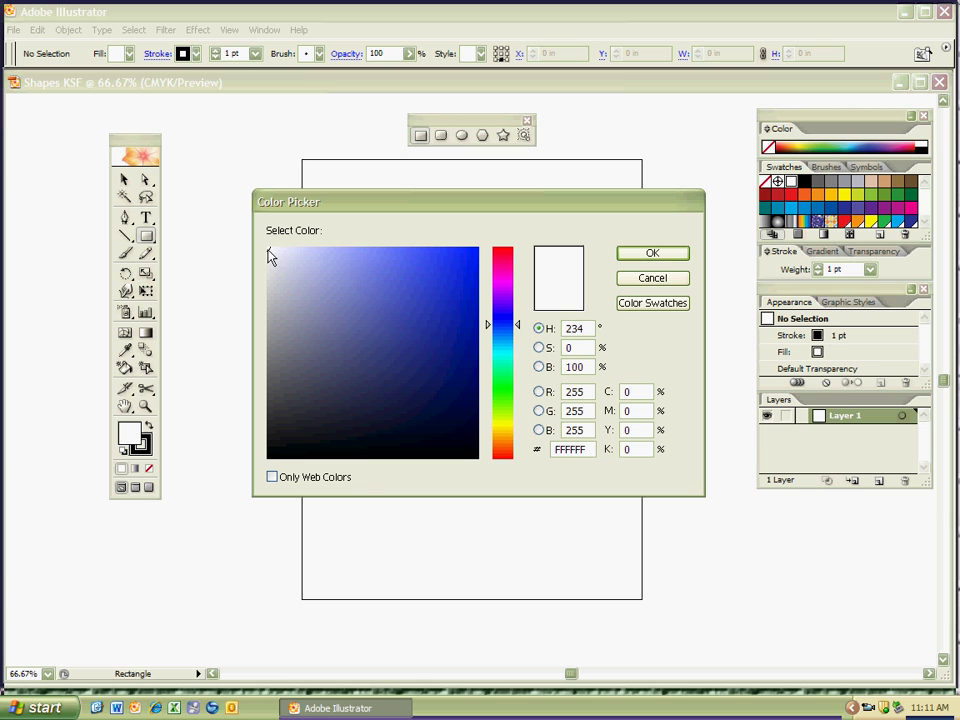
left_click(461, 445)
left_click_drag(478, 461, 489, 472)
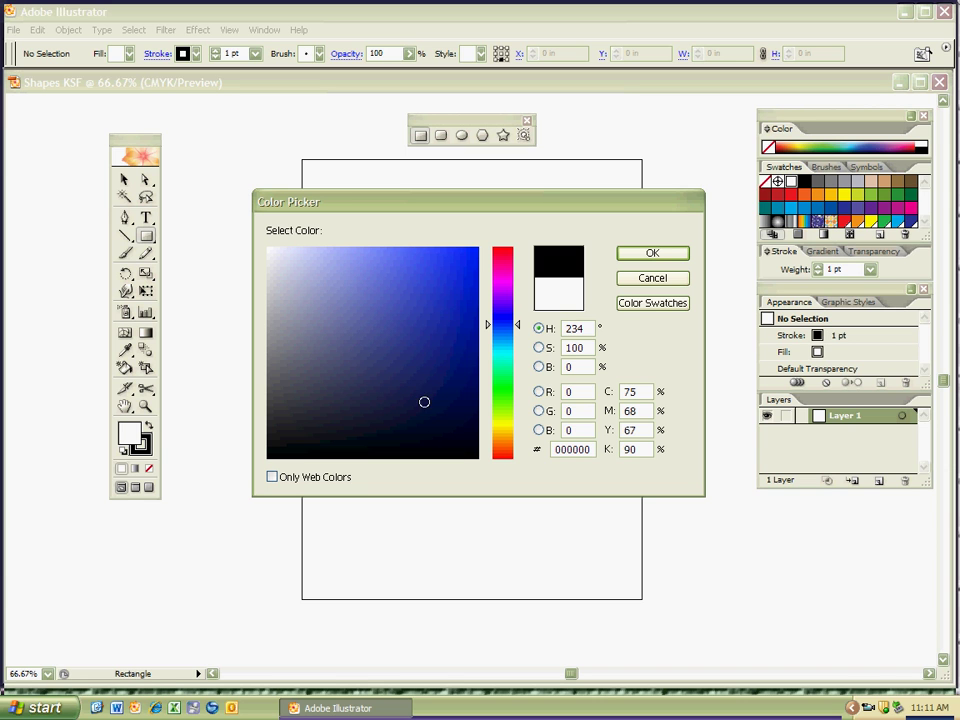
left_click(461, 401)
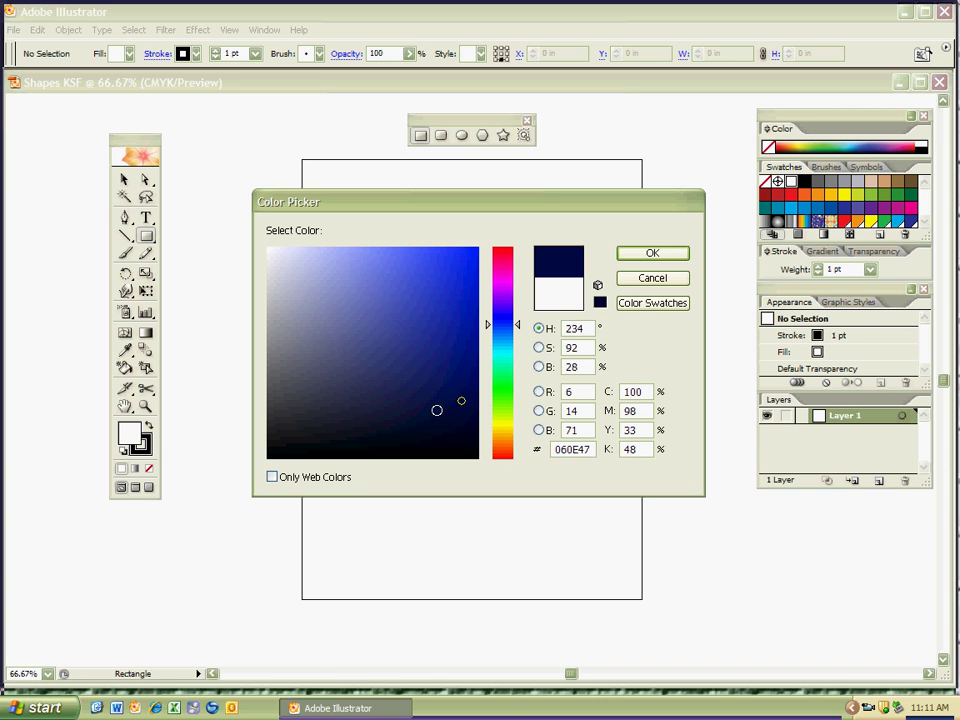
left_click(476, 457)
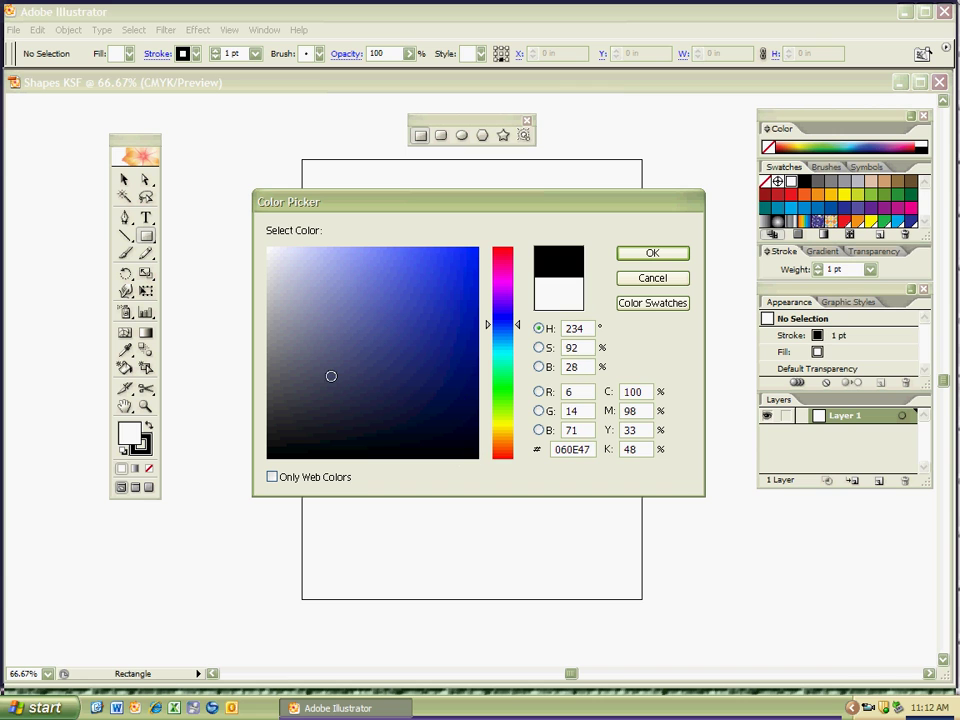
left_click(268, 250)
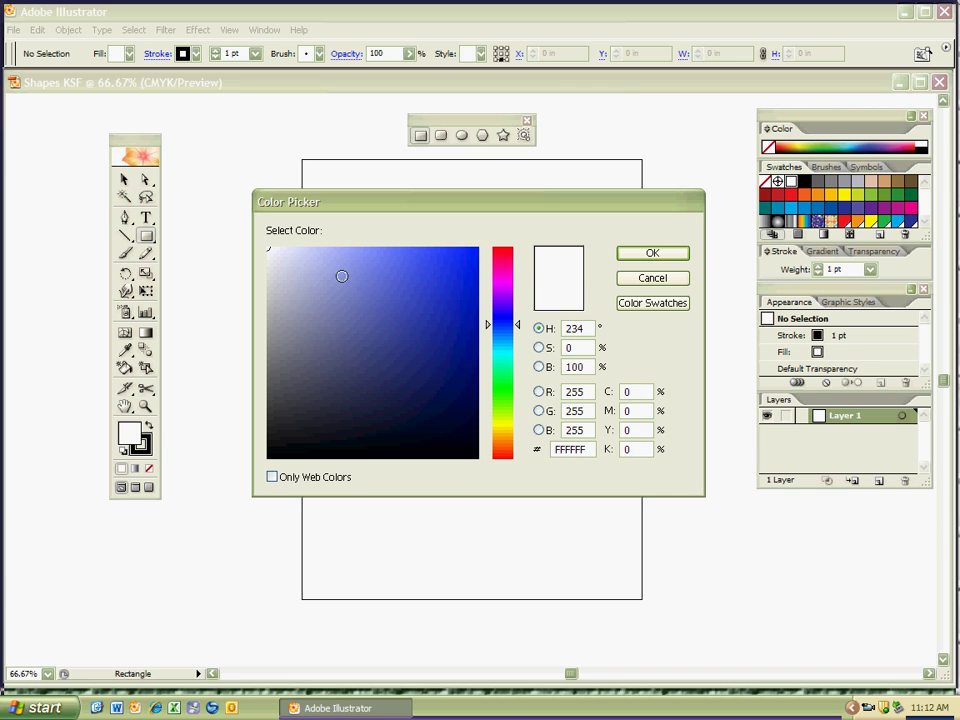
- Set the fill to the light blue BDC3EF
left_click(326, 260)
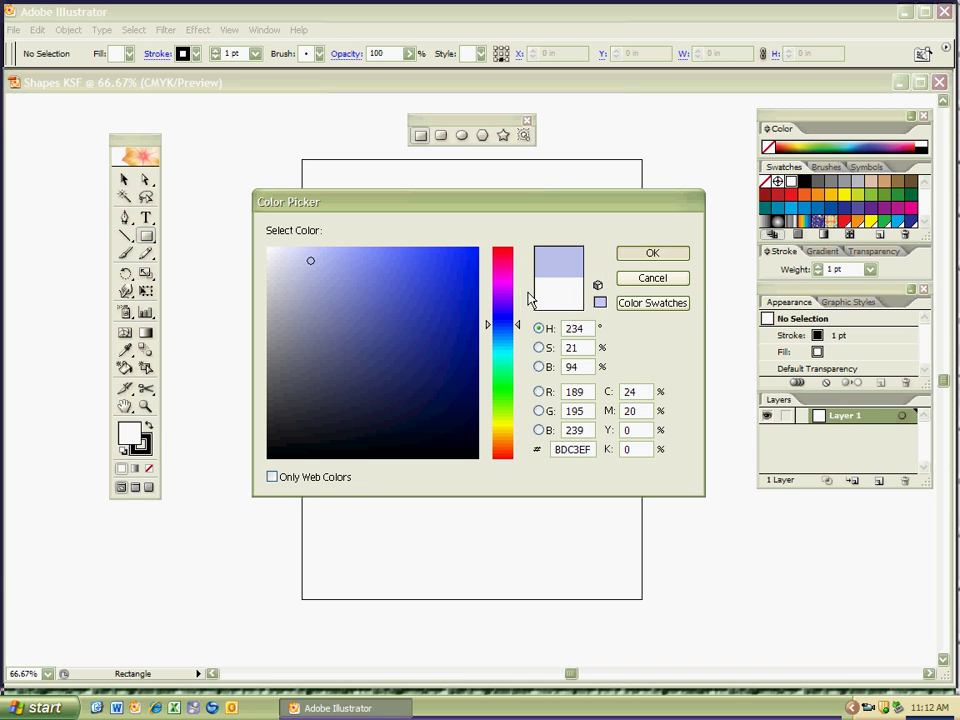
key("Return")
- Set the stroke color to a dark green, hue 124° and hex 054708
left_click(148, 448)
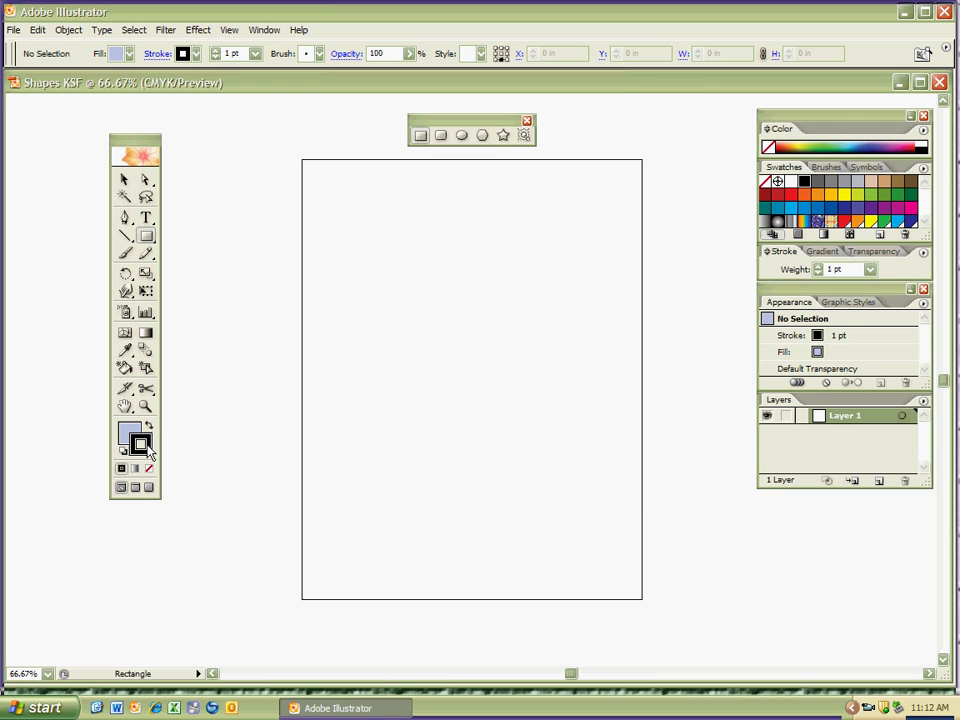
double_click(151, 453)
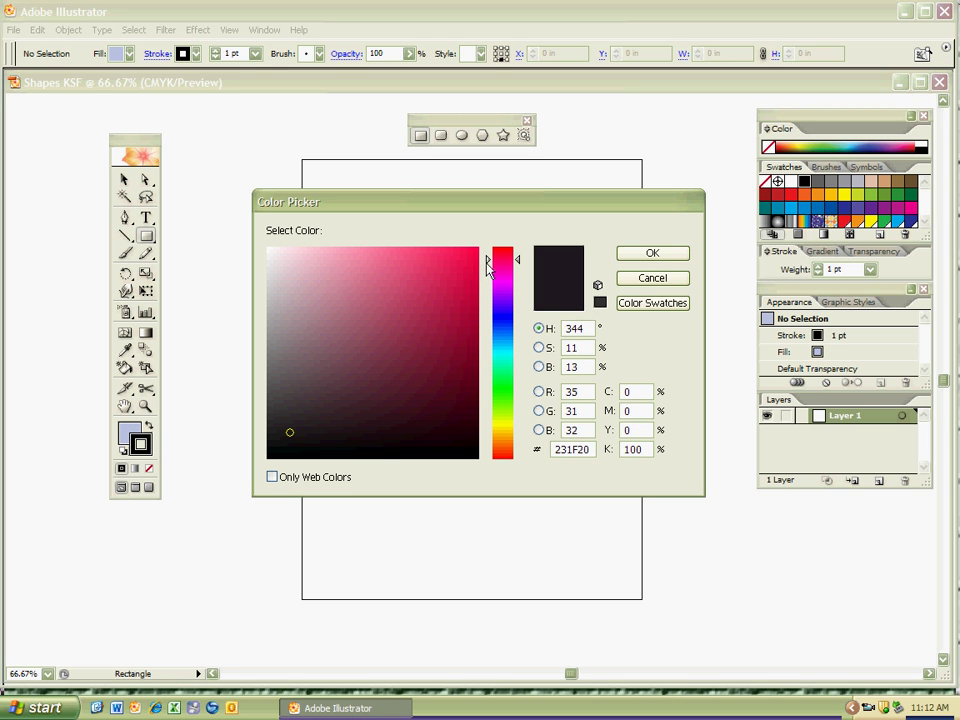
left_click_drag(489, 259, 485, 392)
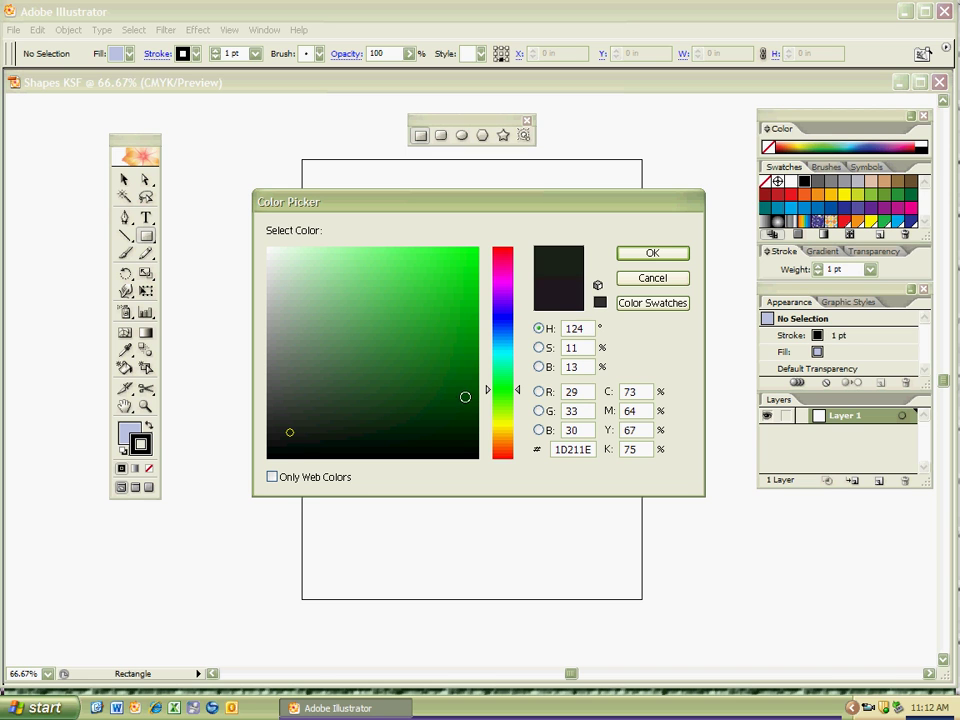
left_click(464, 400)
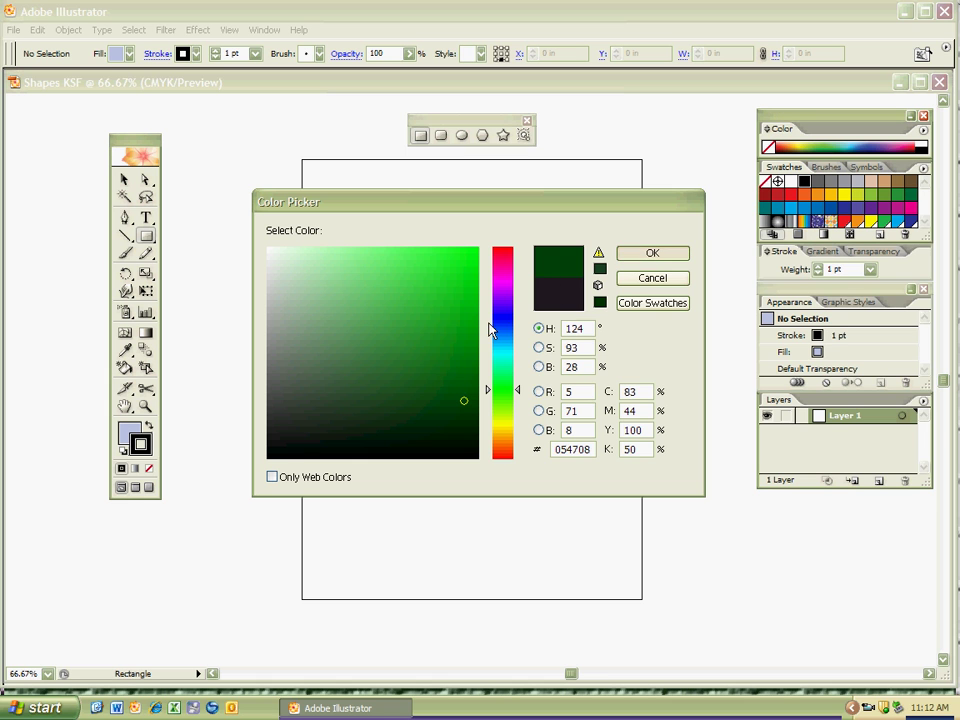
key("Return")
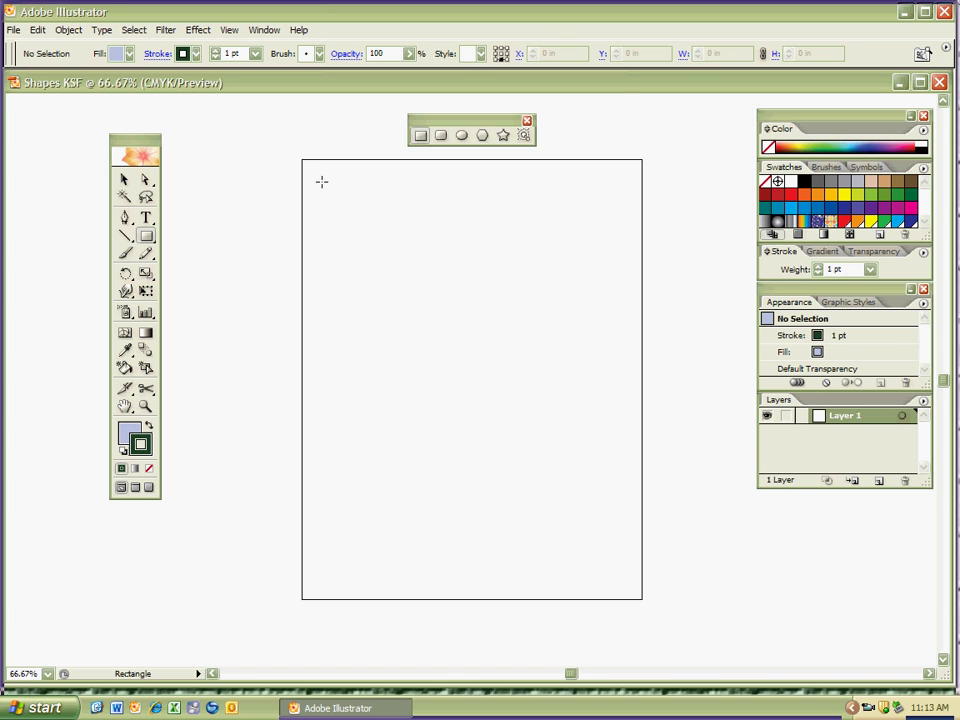
- Draw a tall rectangle about 1.1 in wide and 5 in high near the page's upper-left corner, and deselect it
left_click_drag(322, 184, 366, 383)
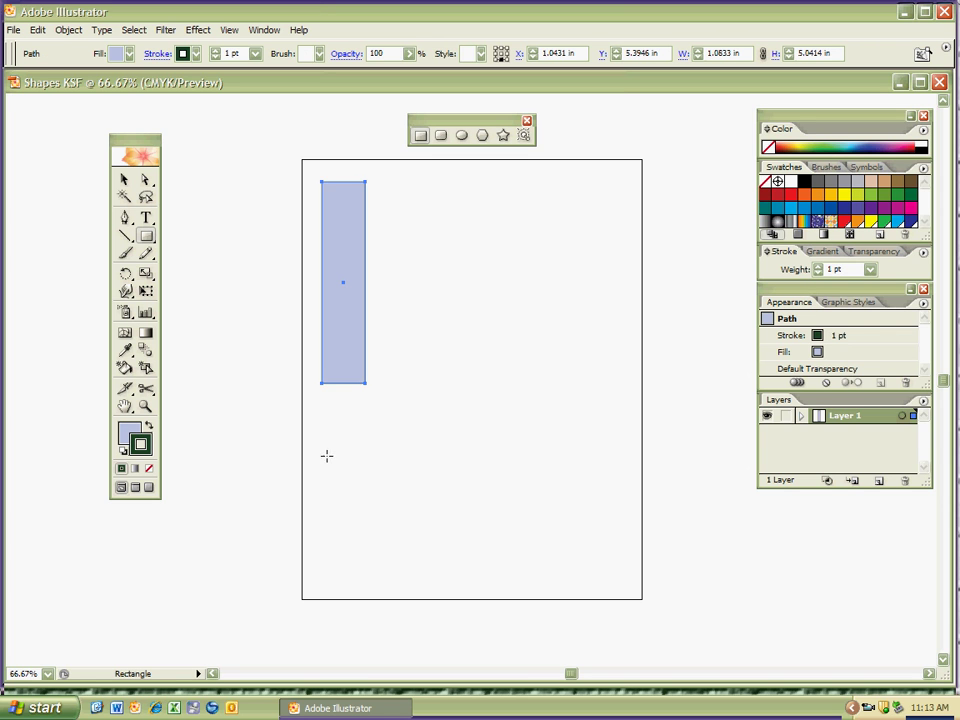
left_click(344, 391, "ctrl")
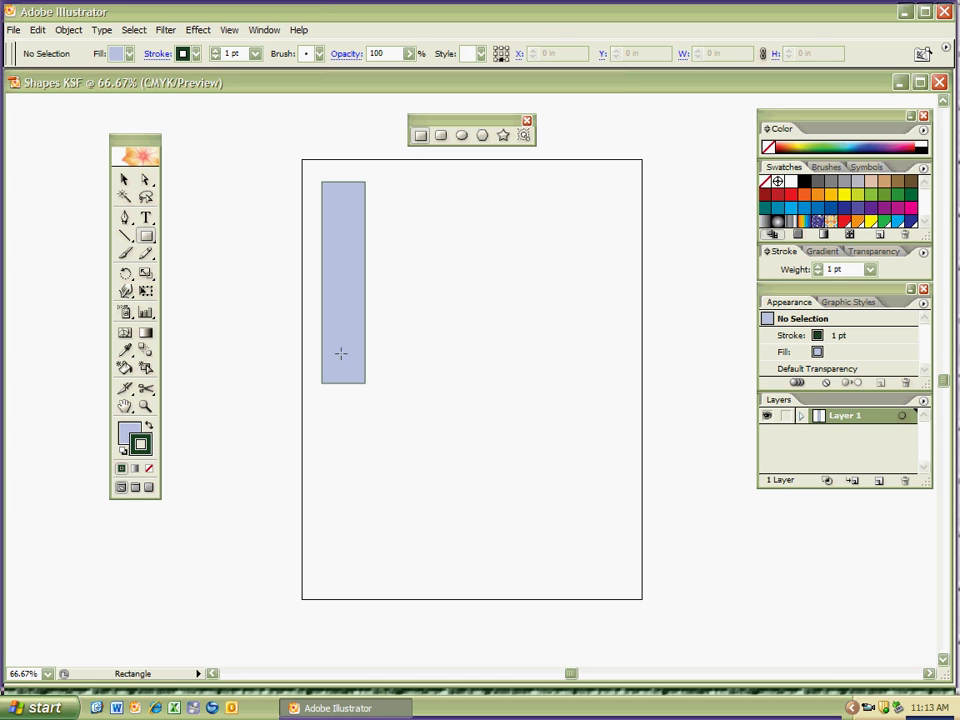
- Select the tall blue rectangle and set its stroke weight to 7 pt
key("ctrl")
key("ctrl")
left_click(349, 356, "ctrl")
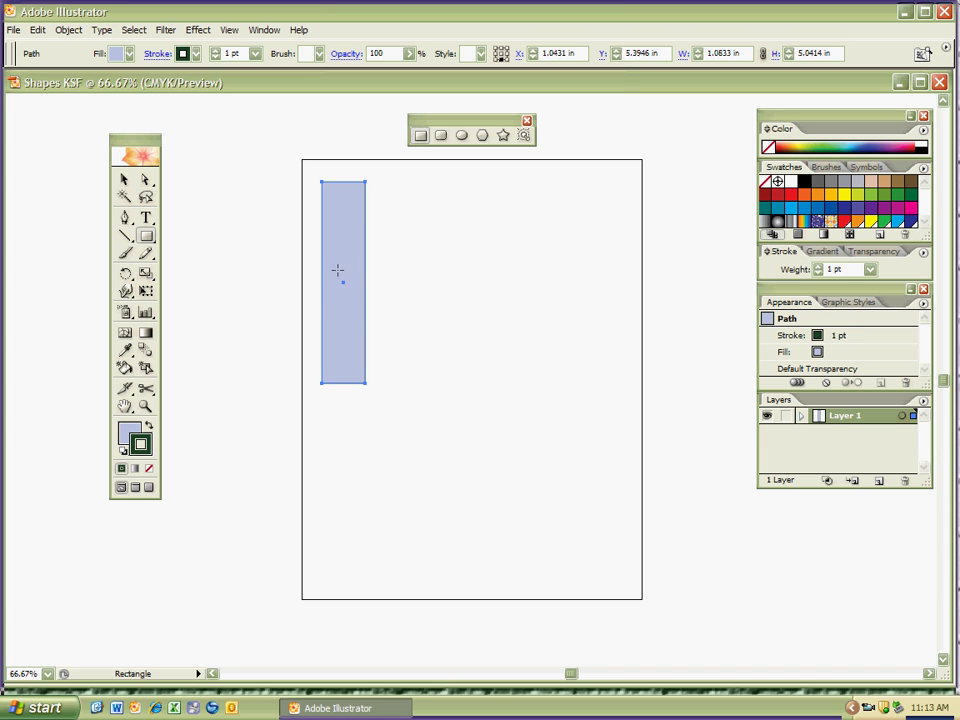
left_click(256, 54)
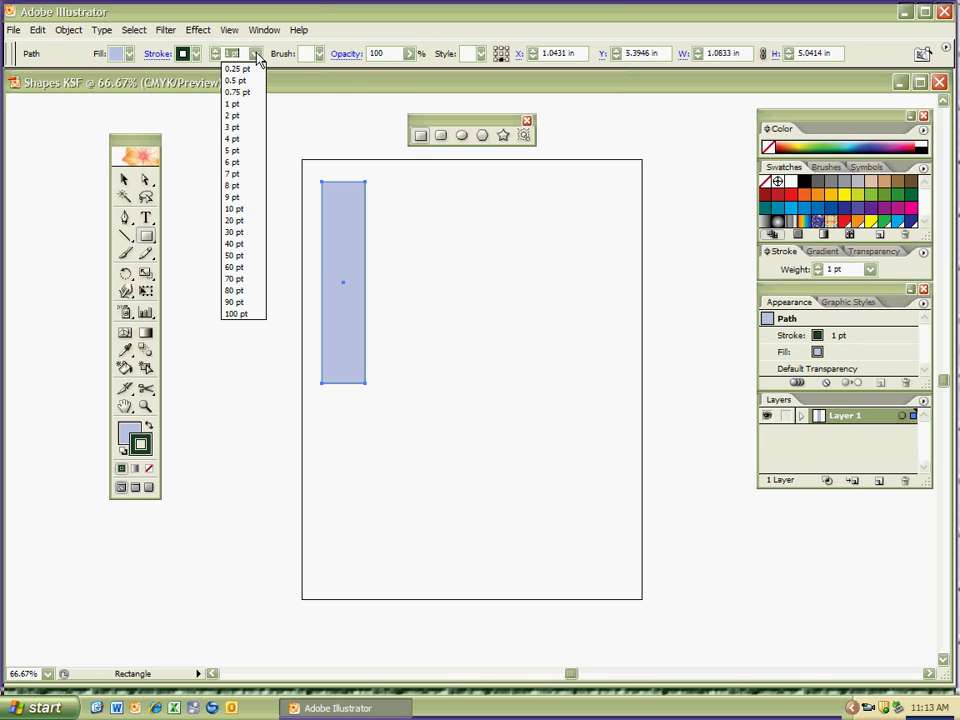
left_click(236, 174)
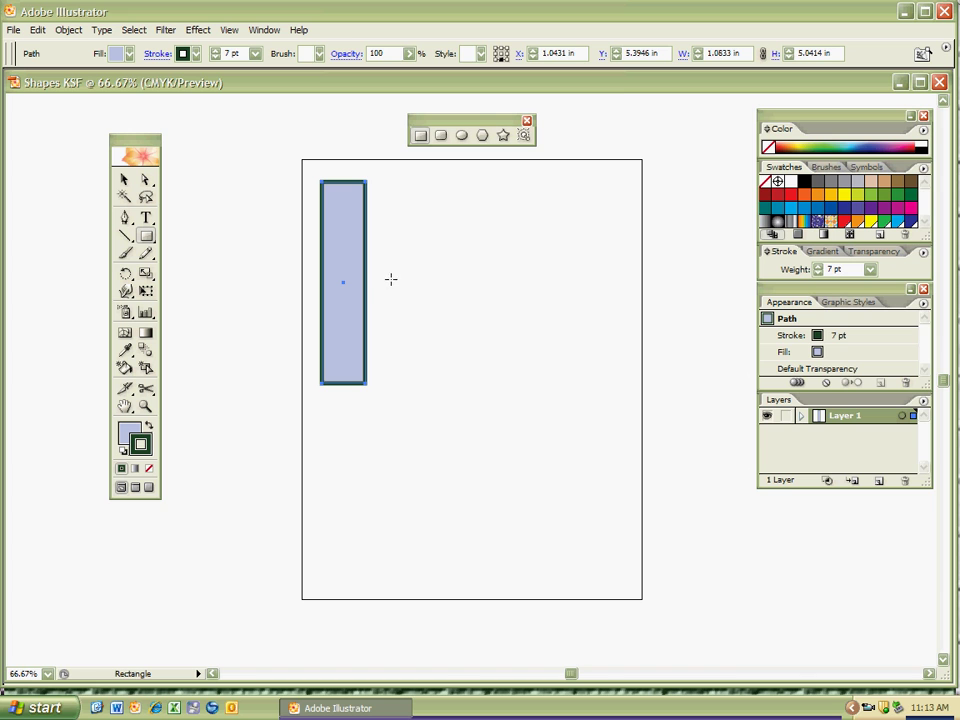
key("ctrl")
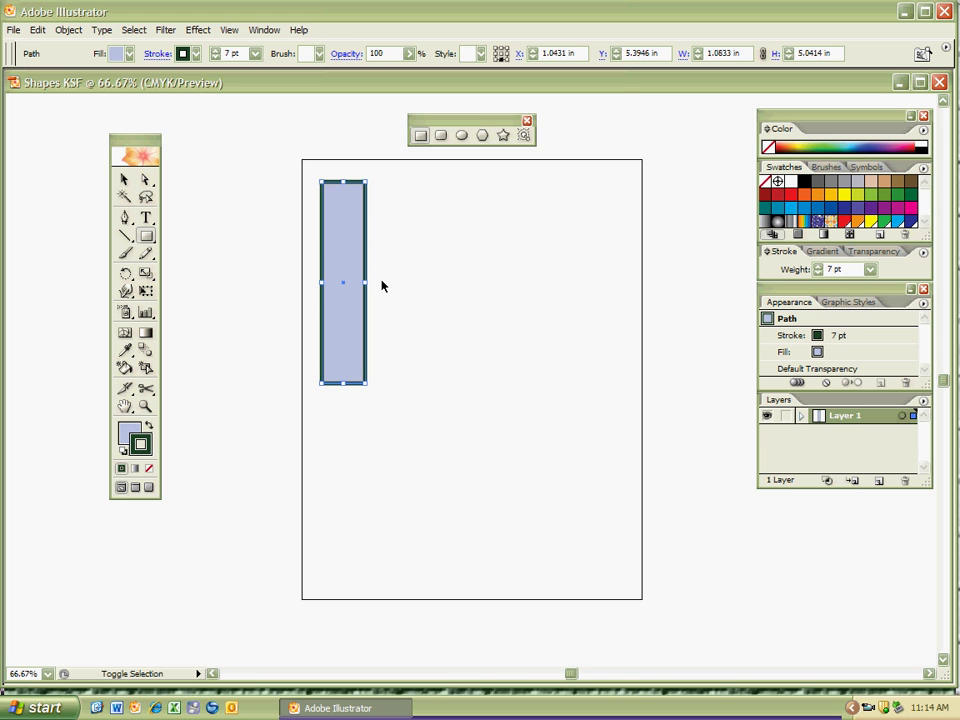
- Draw a square about 1.75 in wide, move it beside the top of the tall blue rectangle, and deselect it
left_click(383, 284, "ctrl")
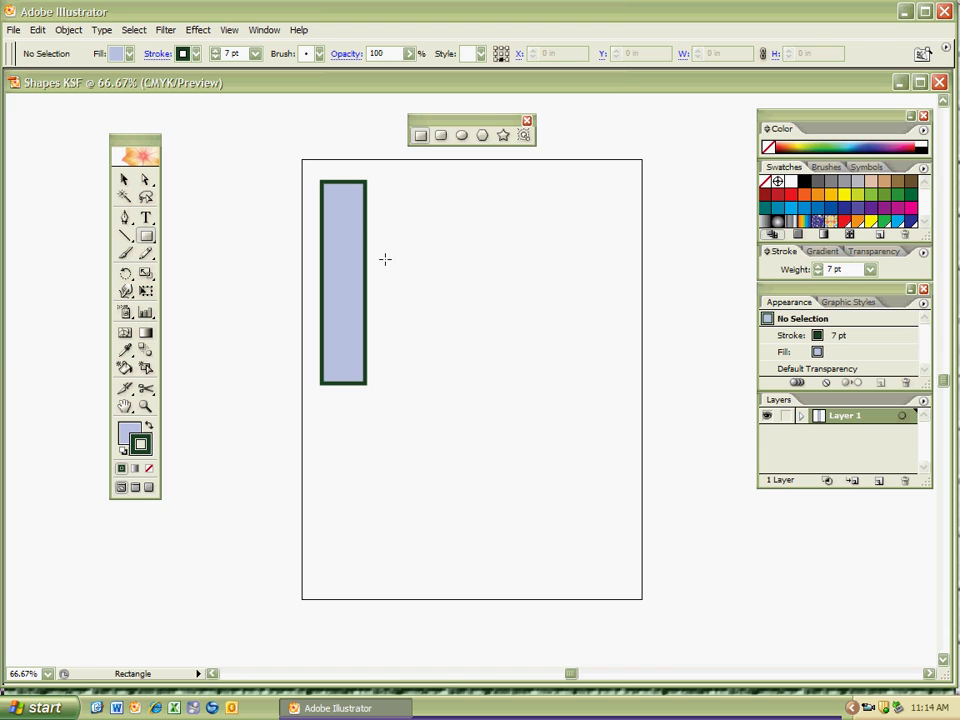
left_click_drag(385, 260, 417, 330)
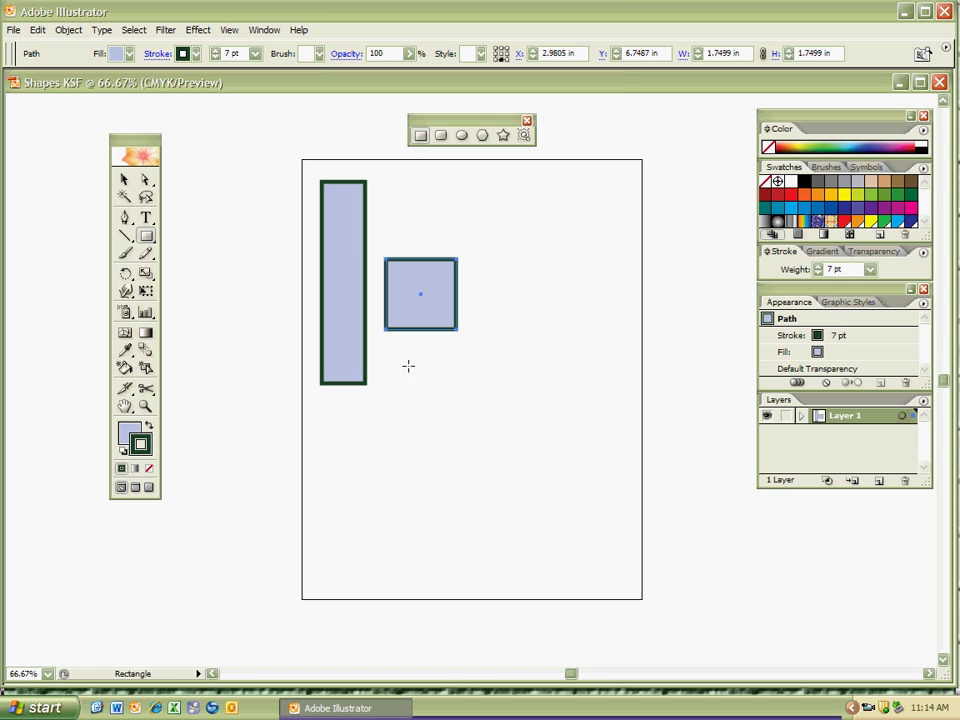
key("v")
left_click_drag(408, 297, 400, 220)
key("m")
left_click(377, 472, "ctrl")
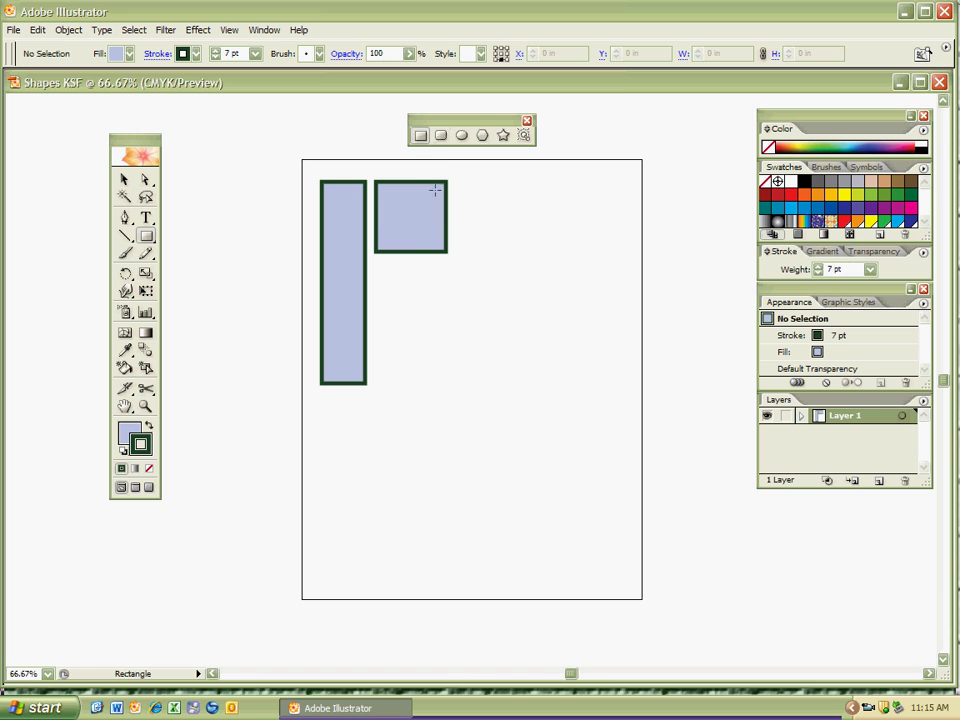
- Draw a rounded rectangle about 1.8 in wide and 4.4 in high below the square, and deselect it
left_click(442, 137)
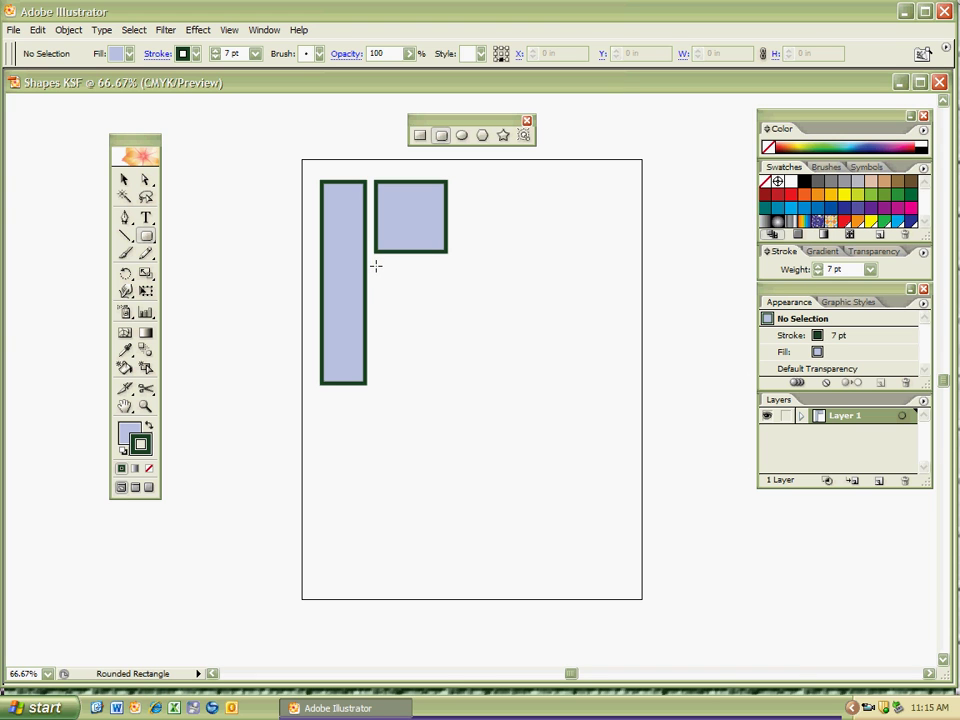
left_click_drag(377, 269, 446, 441)
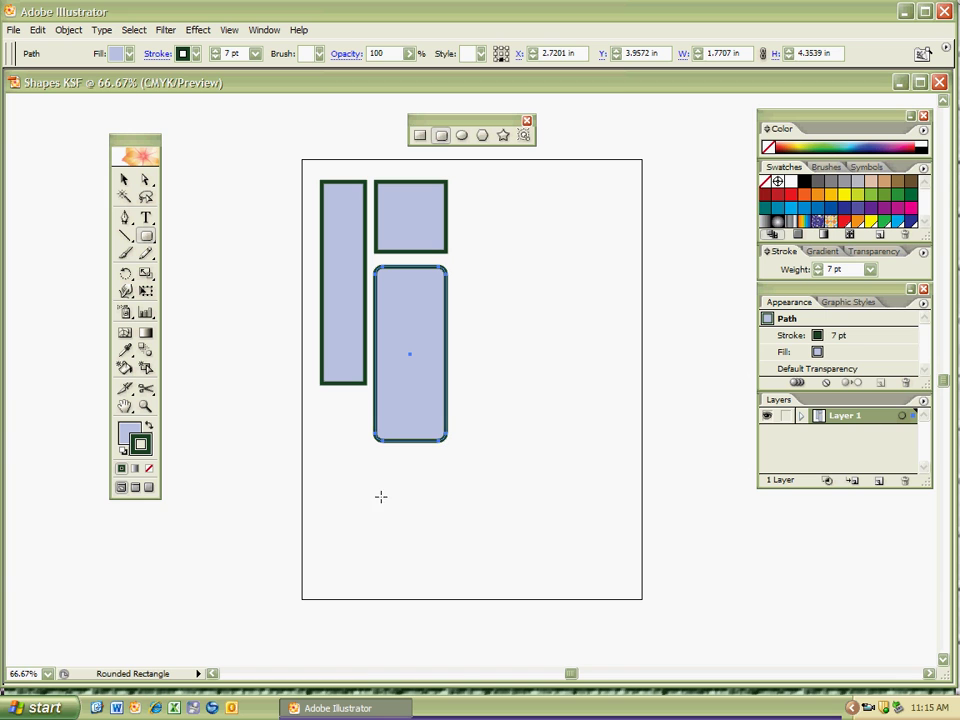
key("ctrl+shift+a")
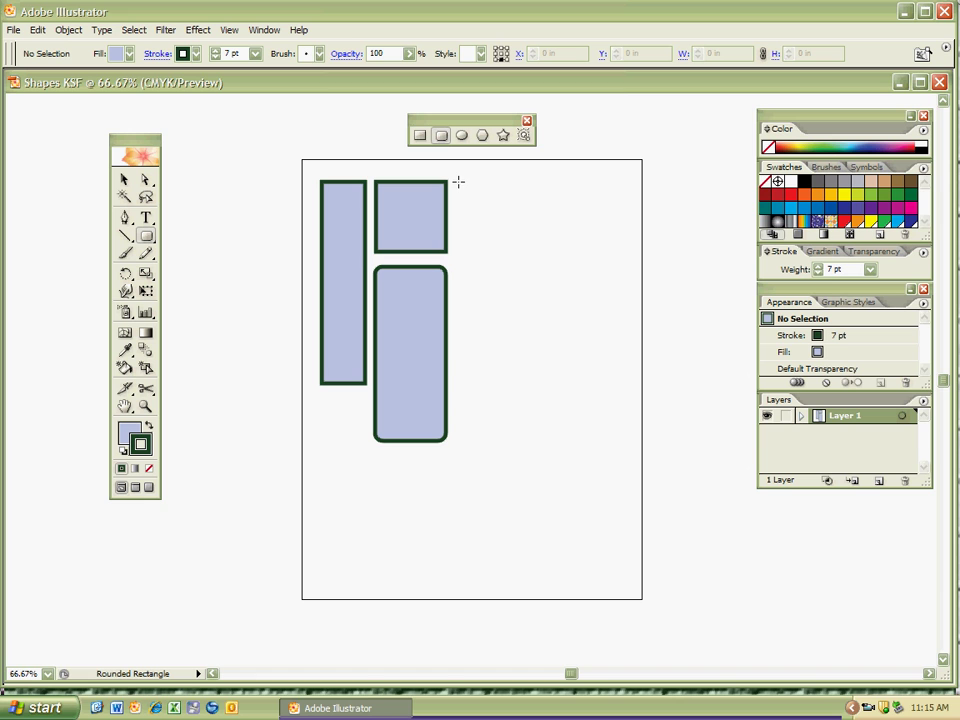
- Draw a rounded square about 1.8 in wide to the right of the plain square, and deselect it
left_click_drag(458, 182, 512, 255)
mouse_move(506, 249)
left_mouse_down()
mouse_move(506, 379)
mouse_move(553, 465)
mouse_move(594, 291)
mouse_move(519, 236)
mouse_move(516, 258)
mouse_move(534, 257)
mouse_move(527, 249)
mouse_move(534, 364)
mouse_move(463, 539)
mouse_move(379, 527)
mouse_move(349, 489)
mouse_move(336, 549)
mouse_move(388, 571)
mouse_move(546, 448)
mouse_move(523, 279)
mouse_move(509, 254)
left_mouse_up()
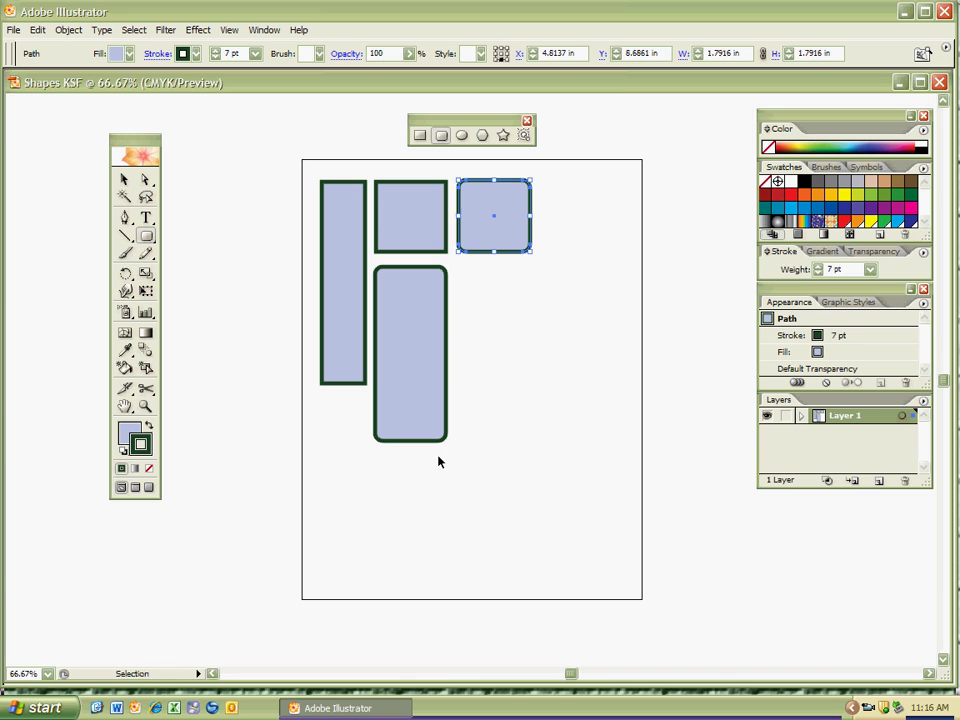
key("ctrl+shift+a")
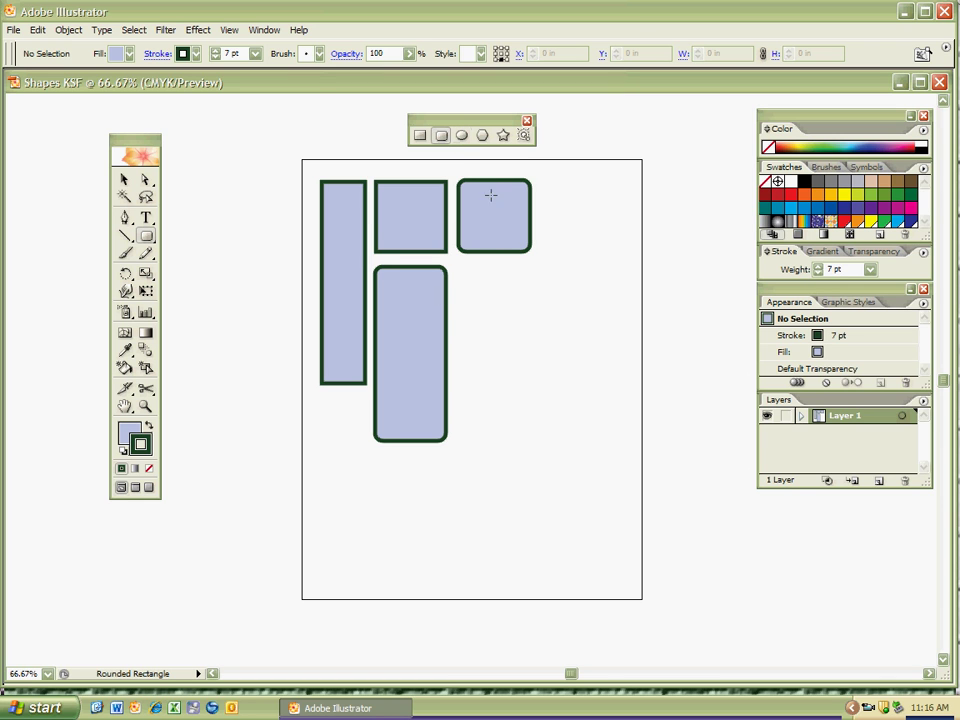
- Draw a tall ellipse about 2.2 in wide and 3.9 in high below the rounded square
key("l")
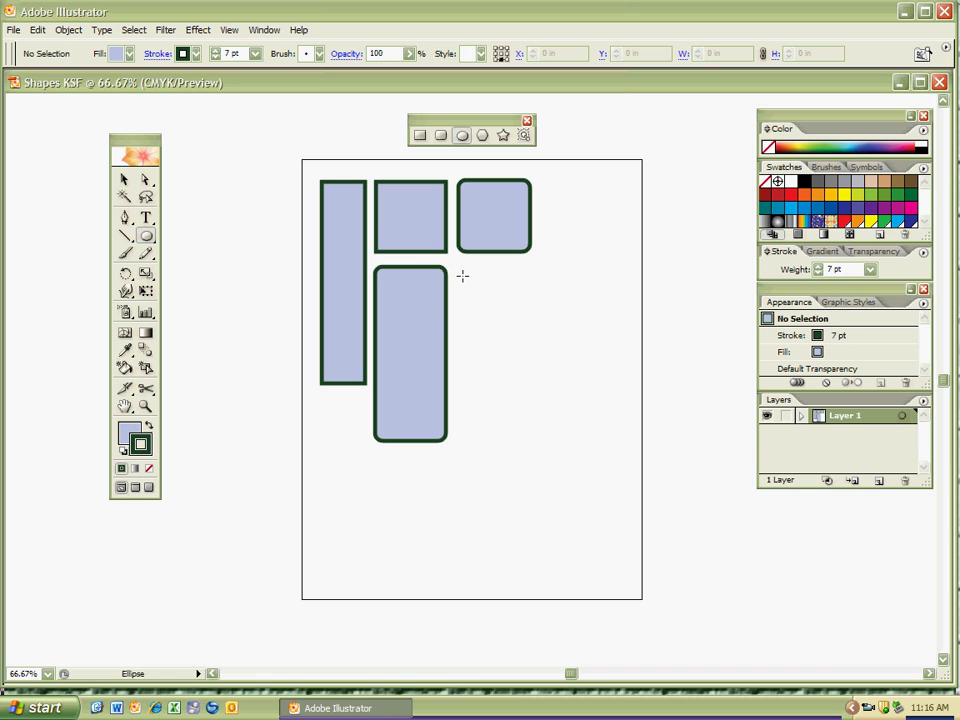
left_click_drag(462, 273, 540, 431)
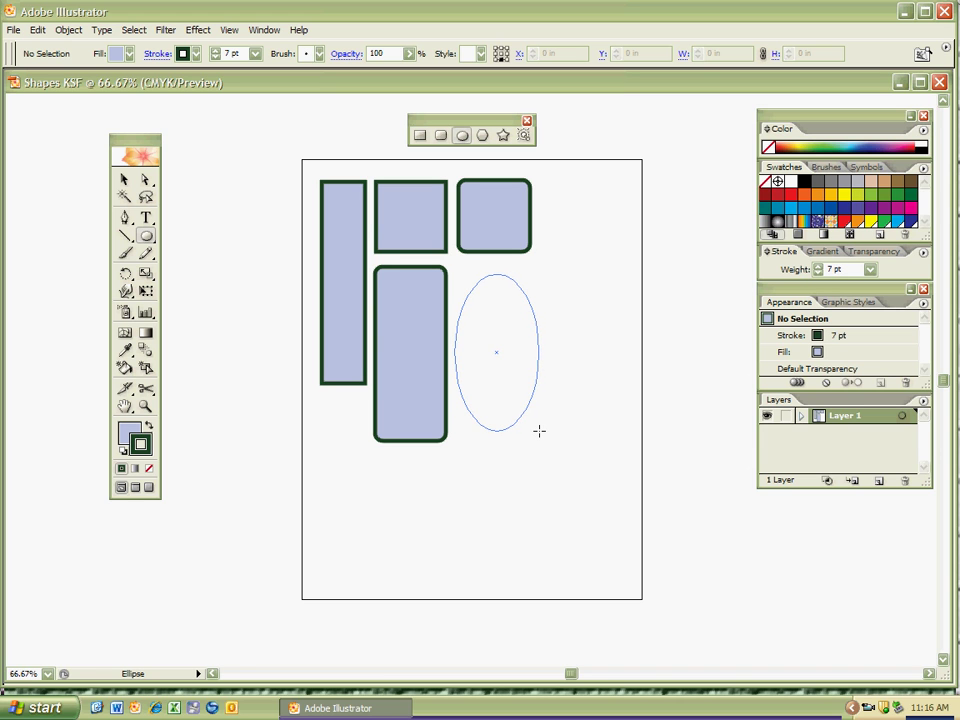
left_click_drag(540, 431, 540, 431)
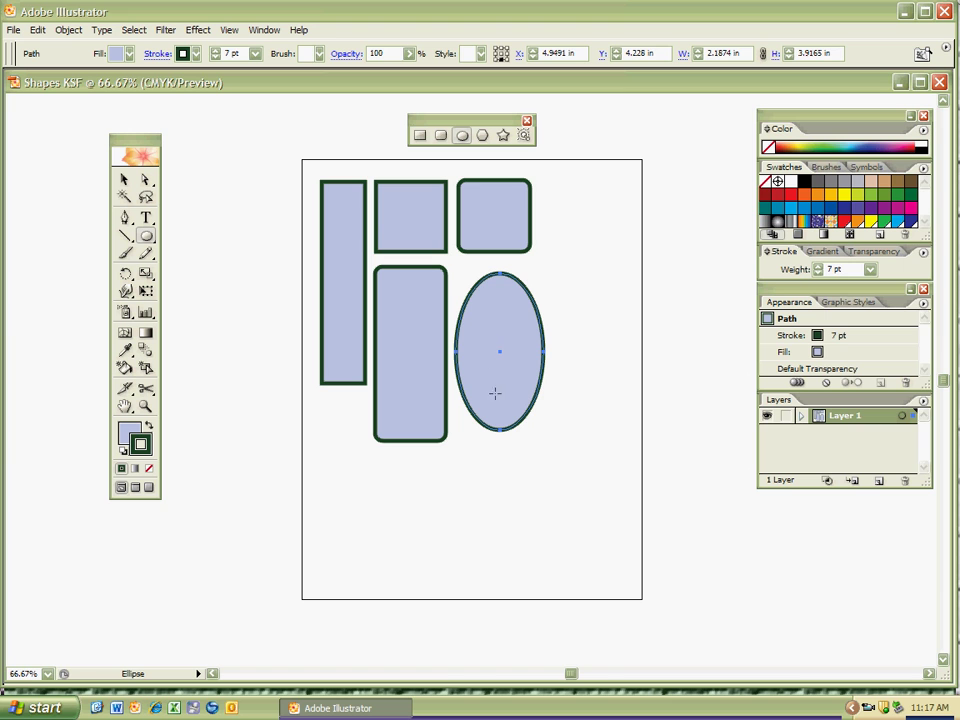
- Set the ellipse's fill to a light pink, hue 360° and hex F7D2D2
left_click(128, 430)
double_click(130, 435)
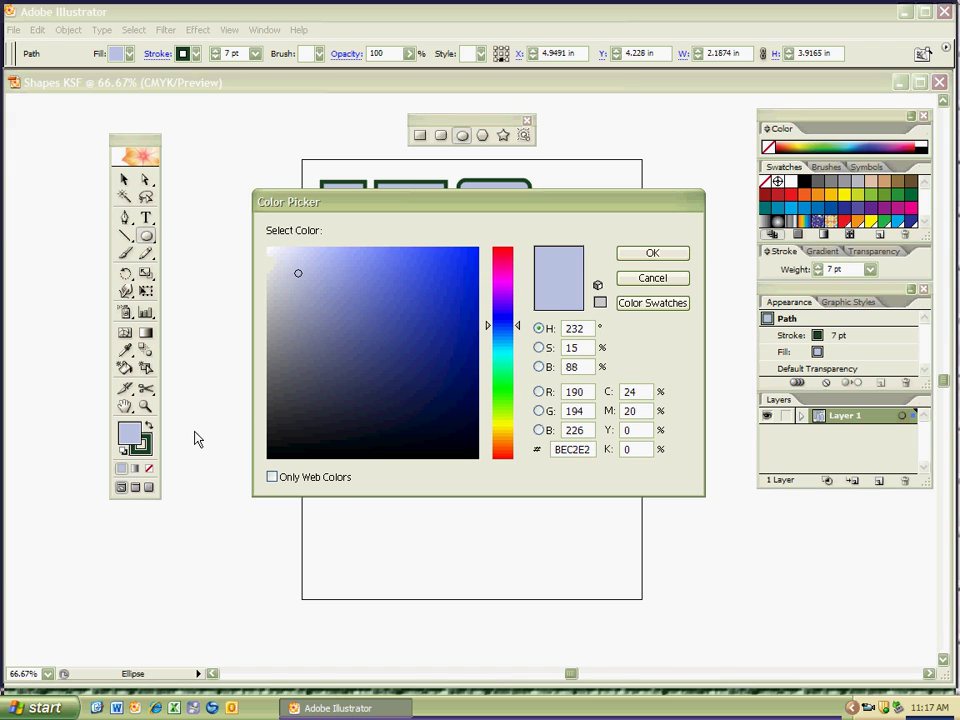
left_click_drag(518, 325, 518, 247)
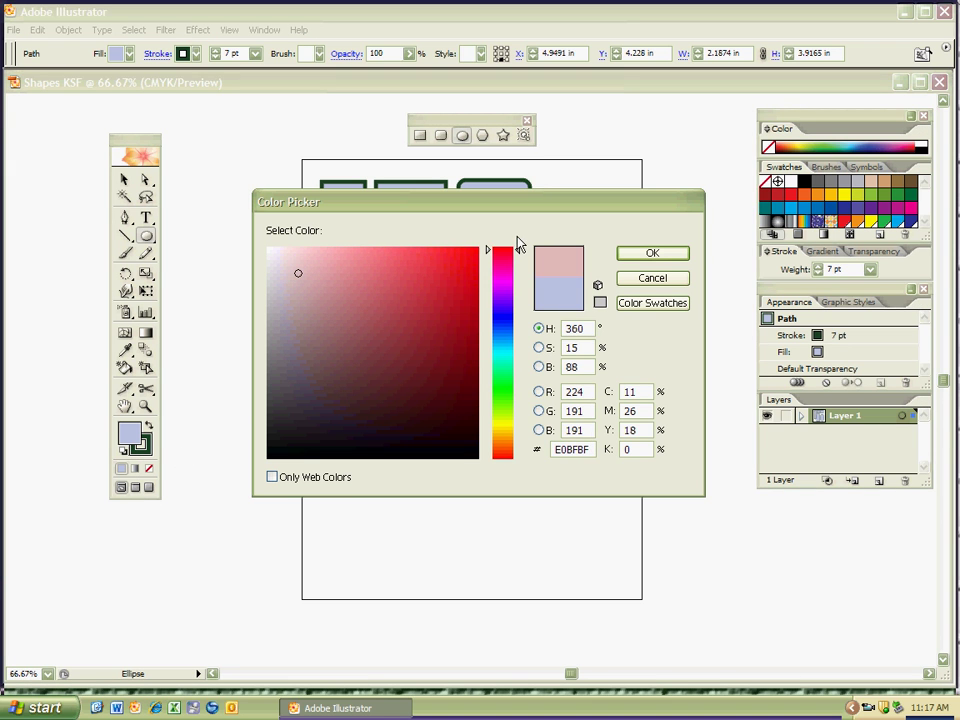
left_click(298, 254)
left_click(648, 254)
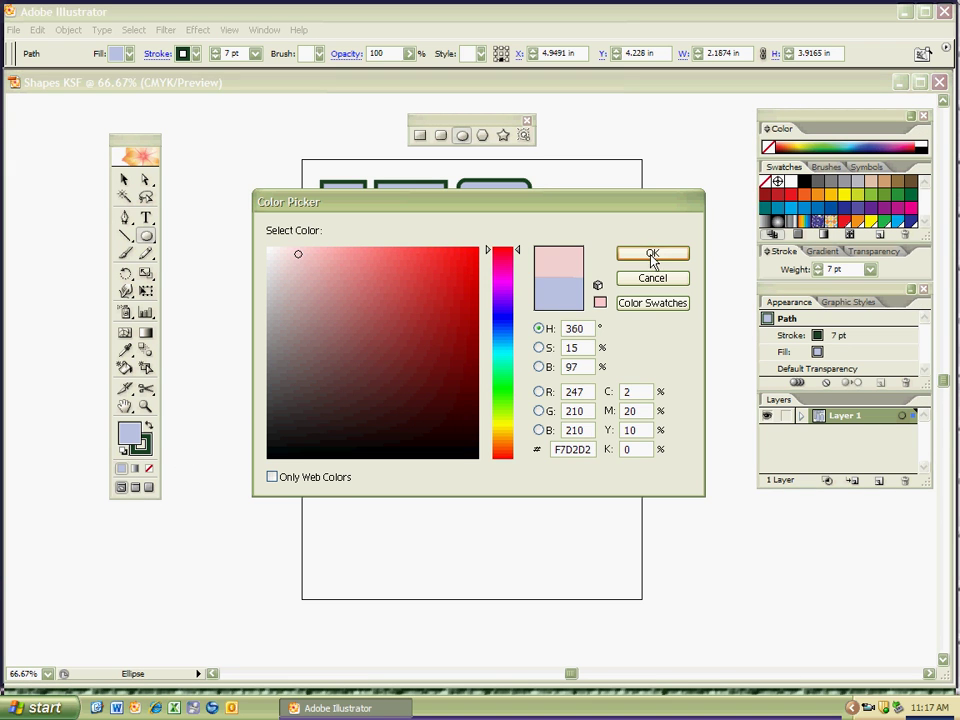
- Set the ellipse's stroke color to a dark olive, hue 60° and hex 595909
double_click(141, 443)
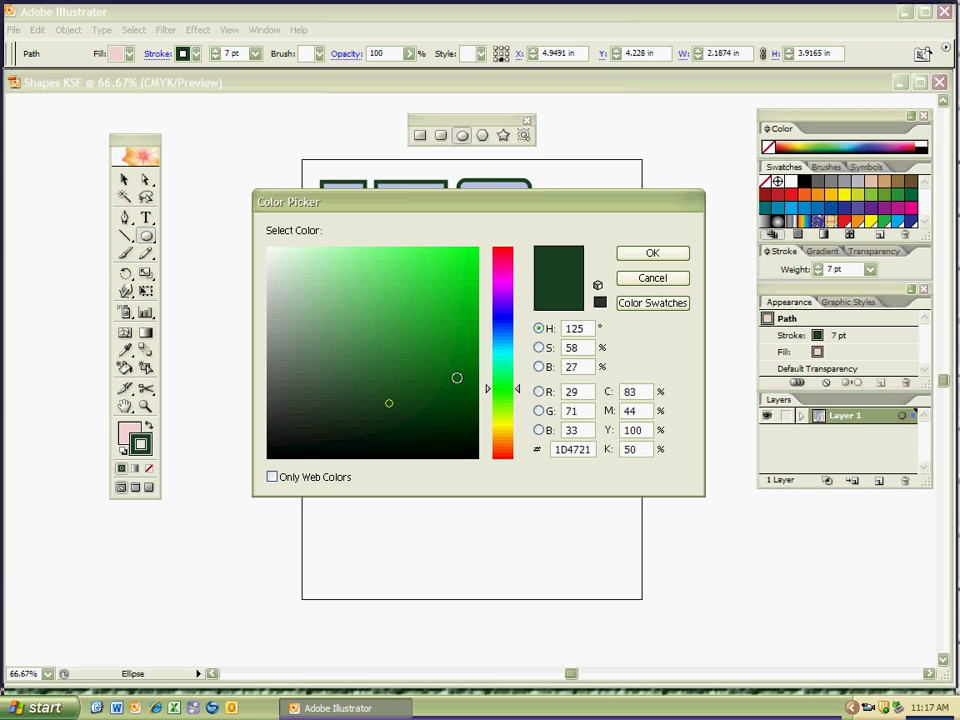
left_click_drag(490, 392, 489, 426)
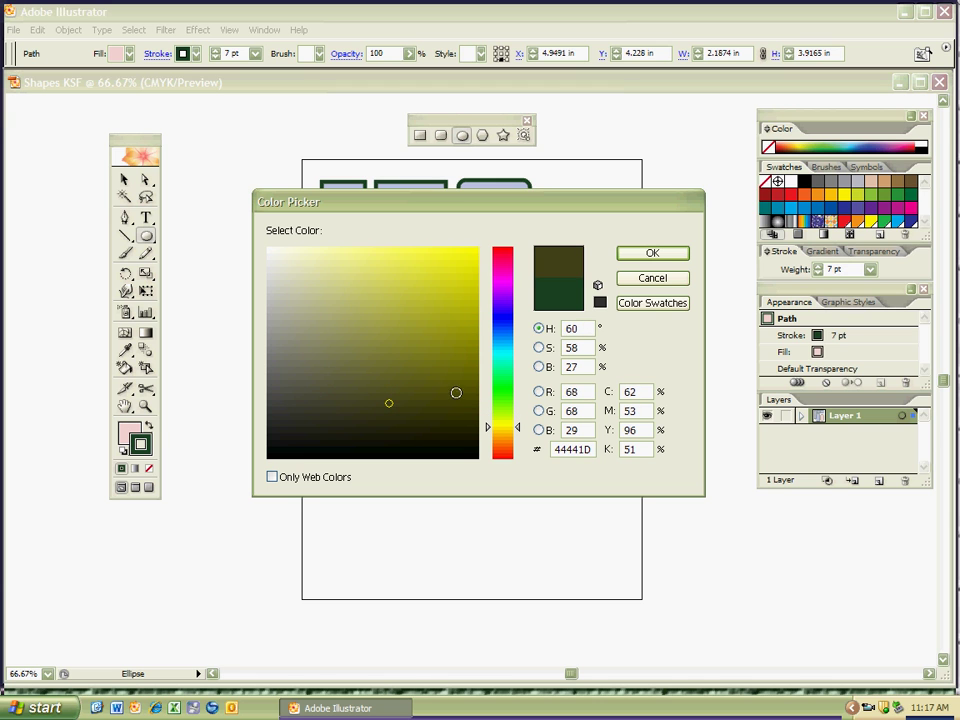
left_click(459, 385)
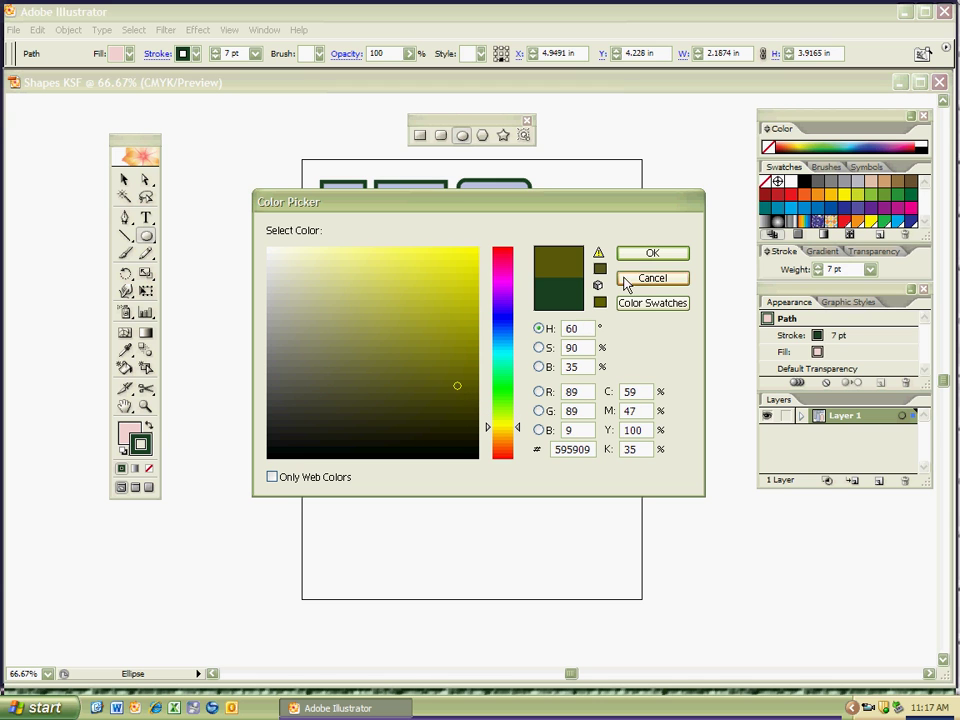
key("Return")
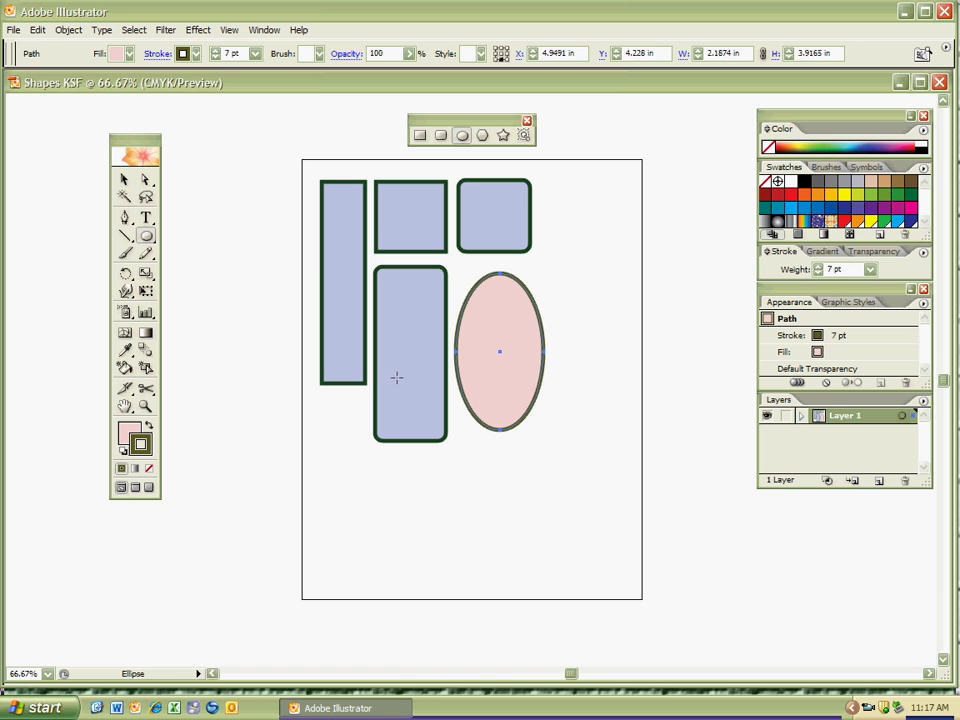
- Deselect the ellipse and draw an unselected circle about 1.9 in across to the right of the rounded square
key("ctrl+shift+a")
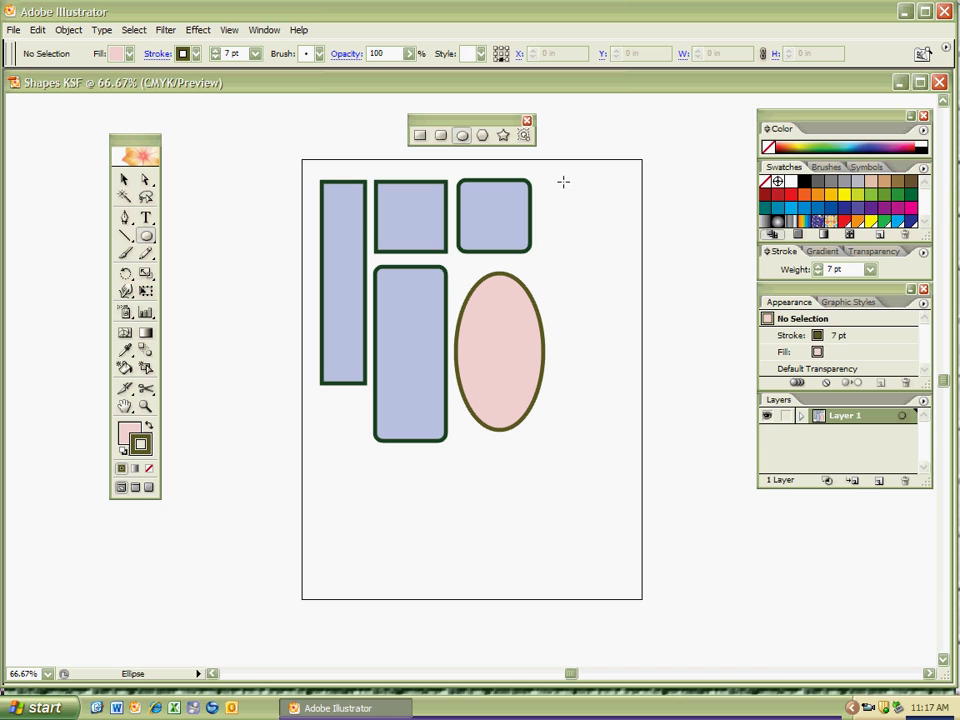
left_click_drag(561, 185, 610, 250)
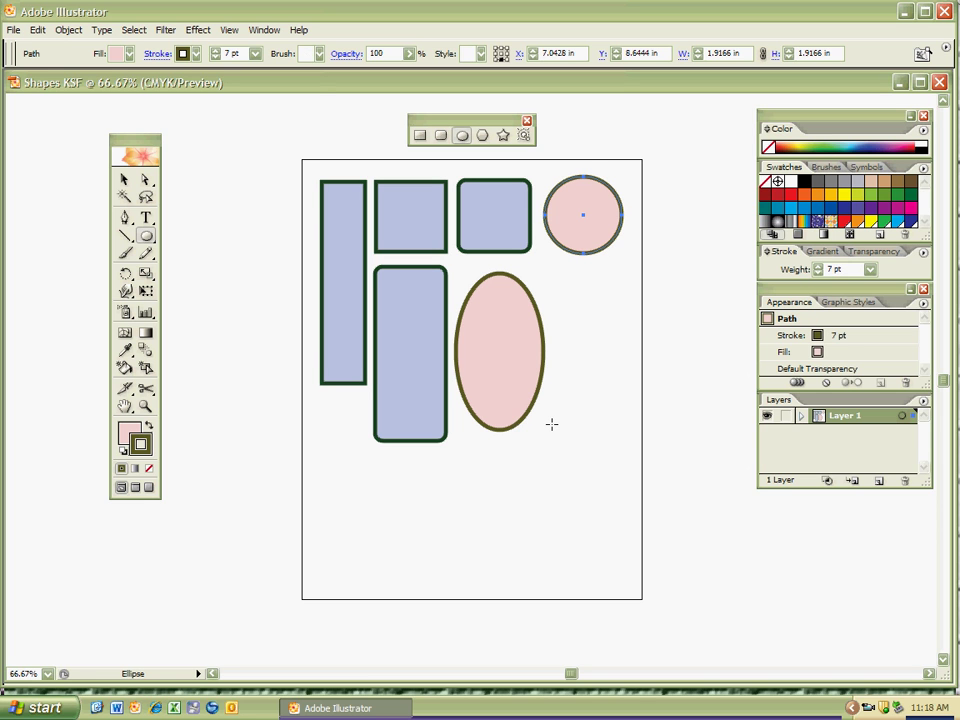
left_click(494, 462, "ctrl")
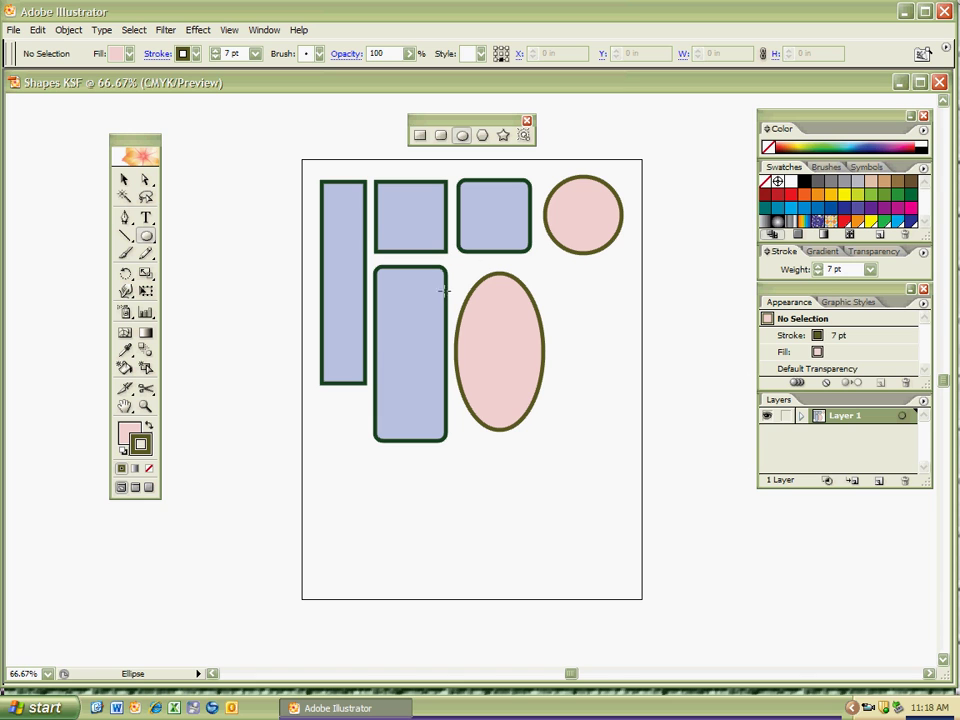
- Draw a polygon about 2.9 in wide in the page's lower-left area, adding sides until it looks nearly round
left_click(482, 136)
left_click_drag(340, 496, 399, 563)
key("Up")
key("Up")
key("Up")
key("Up")
key("Up")
key("Up")
key("Up")
key("Up")
key("Up")
key("Up")
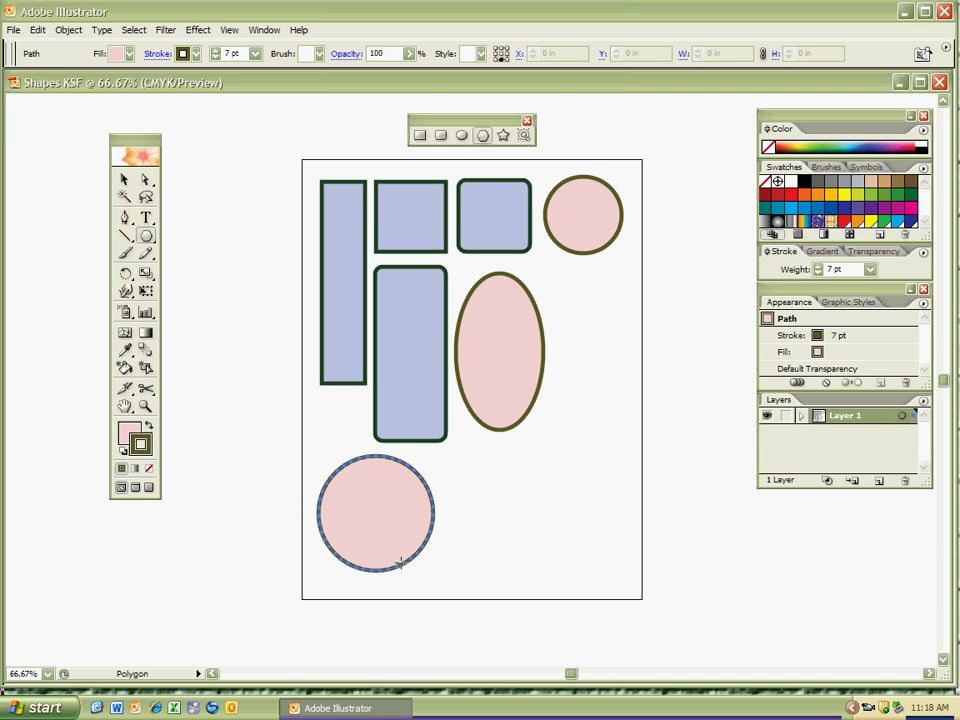
- Zoom in to 150% to examine the many-sided polygon's edges, and delete the polygon
key("ctrl+equal")
key("ctrl+equal")
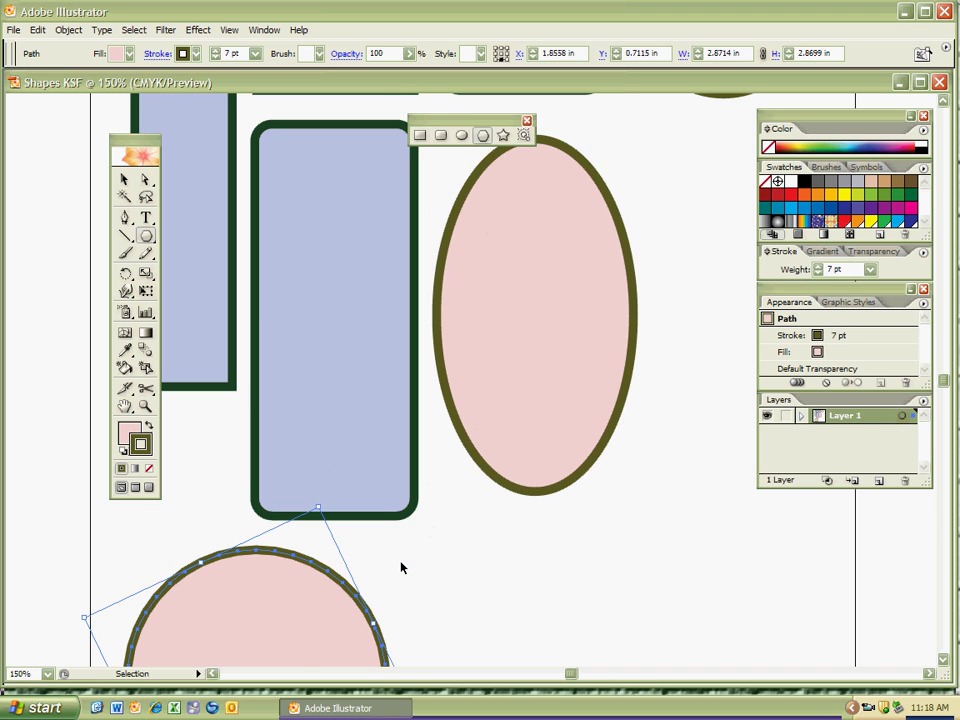
left_click_drag(401, 492, 450, 461)
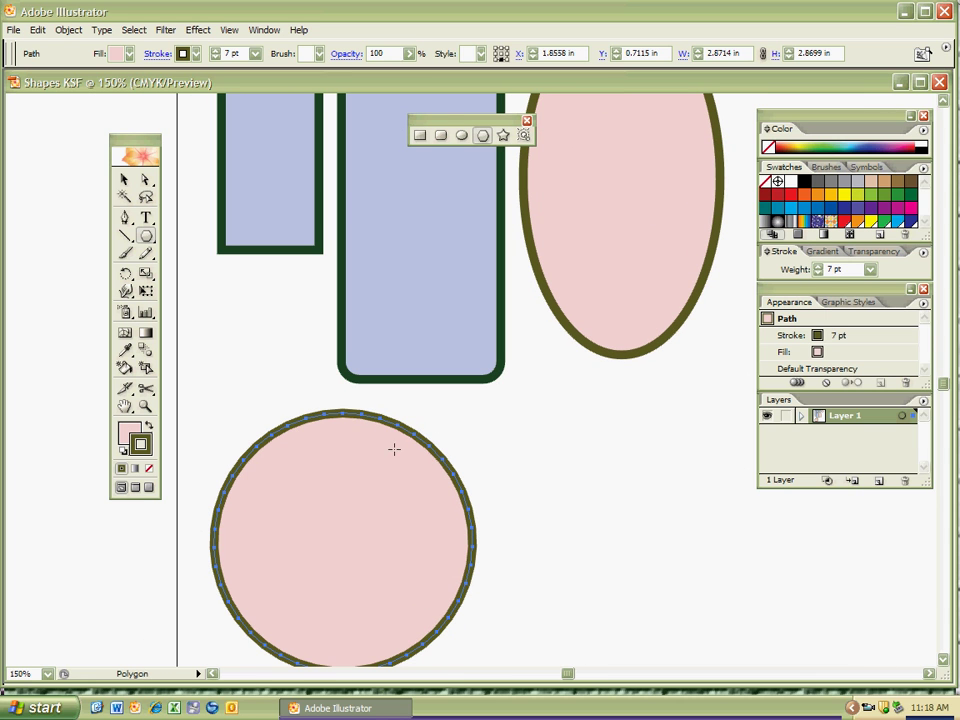
key("Delete")
- Draw a trial polygon below the tall rectangle, repeatedly removing and adding sides down to a triangle, and delete it
left_click_drag(298, 461, 369, 505)
key("Down")
key("Down")
key("Down")
key("Down")
key("Down")
key("Down")
key("Down")
key("Down")
key("Down")
key("Down")
key("Down")
key("Down")
key("Down")
key("Down")
key("Down")
key("Down")
key("Down")
key("Up")
key("Up")
key("Up")
key("Up")
key("Up")
key("Up")
key("Up")
key("Up")
key("Up")
key("Down")
key("Down")
key("Down")
key("Down")
key("Down")
key("Down")
key("Down")
key("Down")
key("Down")
key("Up")
key("Up")
key("Up")
key("Up")
key("Up")
key("Up")
key("Up")
key("Up")
key("Up")
key("Down")
key("Down")
key("Down")
key("Down")
key("Down")
key("Down")
key("Down")
key("Down")
key("Down")
key("Up")
key("Up")
key("Up")
key("Up")
key("Up")
key("Up")
key("Up")
key("Up")
key("Up")
key("Down")
key("Down")
key("Down")
key("Down")
key("Down")
key("Down")
key("Down")
key("Down")
key("Down")
key("Up")
key("Up")
key("Up")
key("Up")
key("Up")
key("Up")
key("Up")
key("Up")
key("Up")
key("Down")
key("Down")
key("Down")
key("Down")
key("Down")
key("Down")
key("Down")
key("Down")
key("Down")
key("Up")
key("Up")
key("Up")
key("Up")
key("Up")
key("Up")
key("Up")
key("Up")
key("Up")
key("Down")
key("Down")
key("Down")
key("Down")
key("Down")
key("Down")
key("Down")
key("Down")
key("Down")
key("Delete")
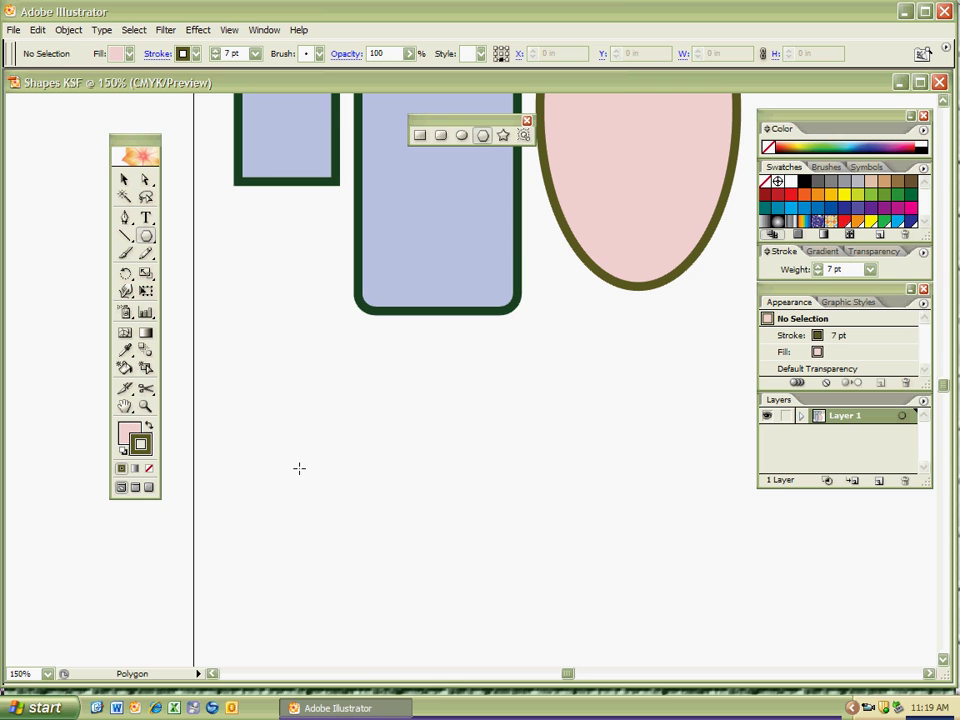
left_click(299, 467)
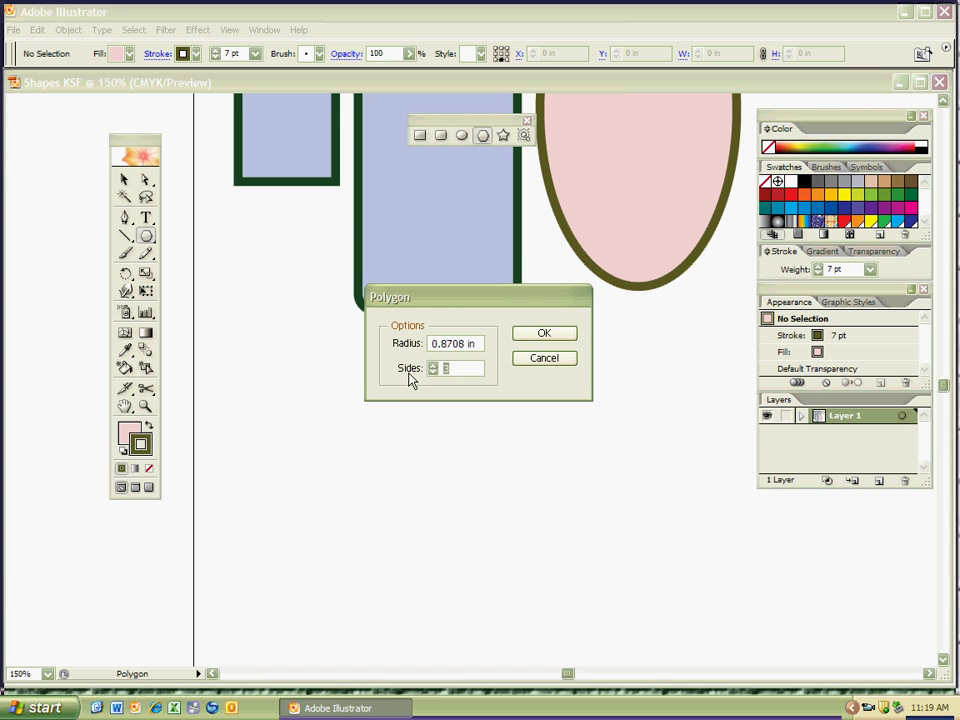
left_click_drag(537, 361, 310, 463)
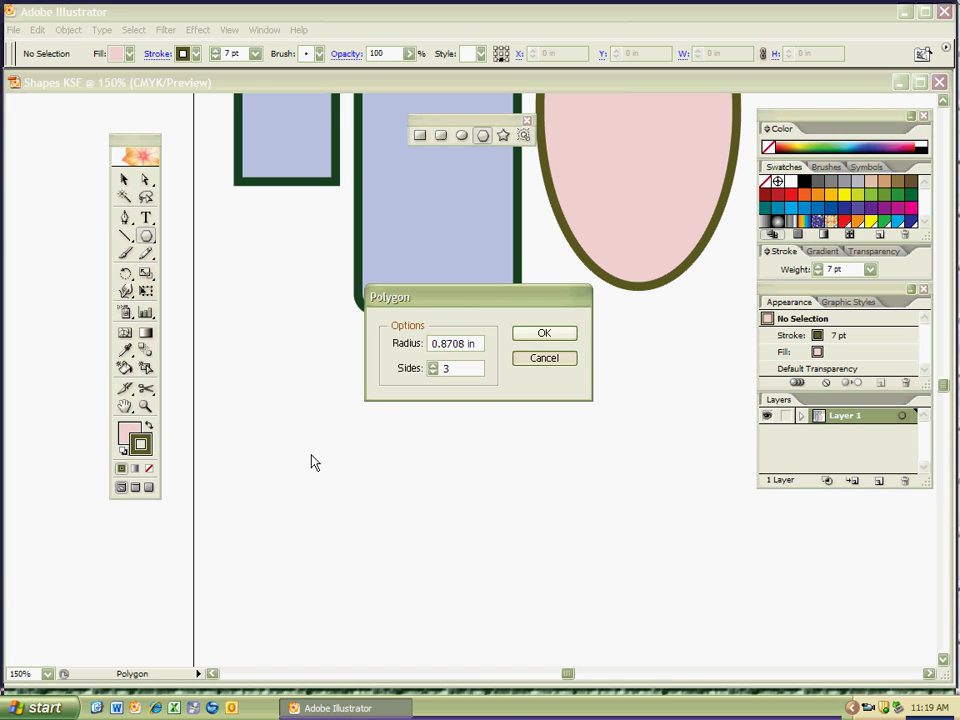
key("Return")
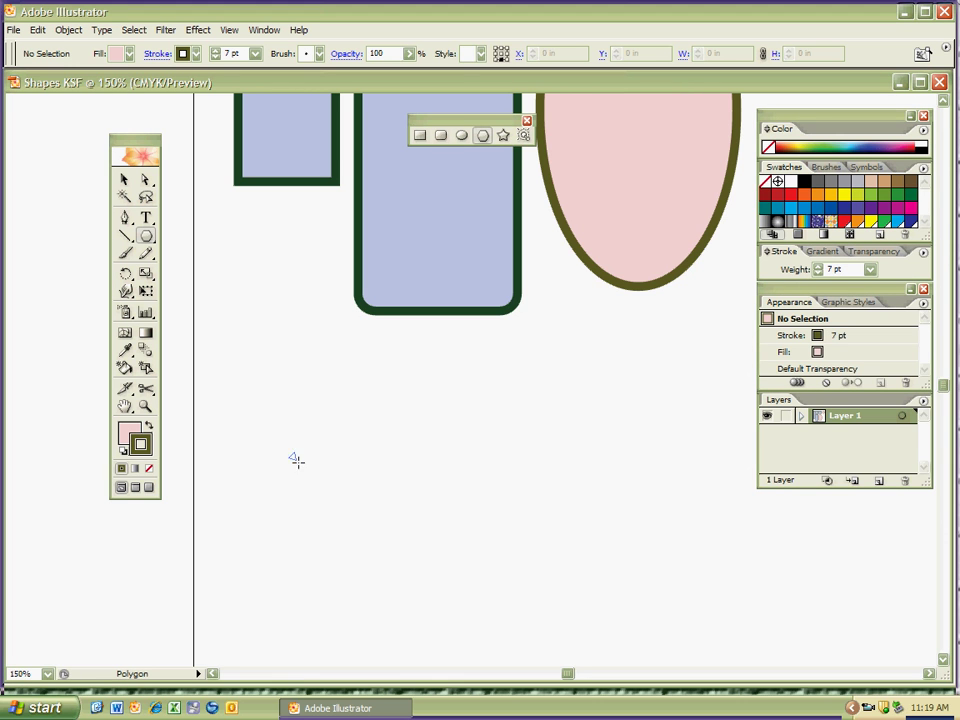
key("Delete")
- Place a polygon set to 5 sides in the page's lower-left area, and delete the small pentagon
left_click(290, 460)
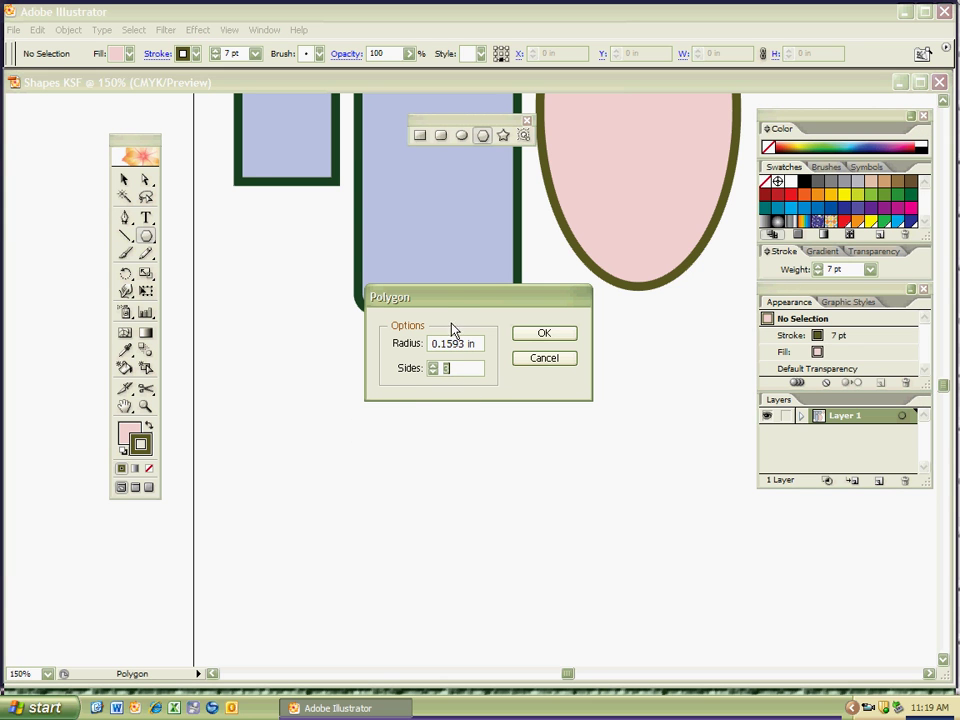
left_click_drag(456, 303, 458, 385)
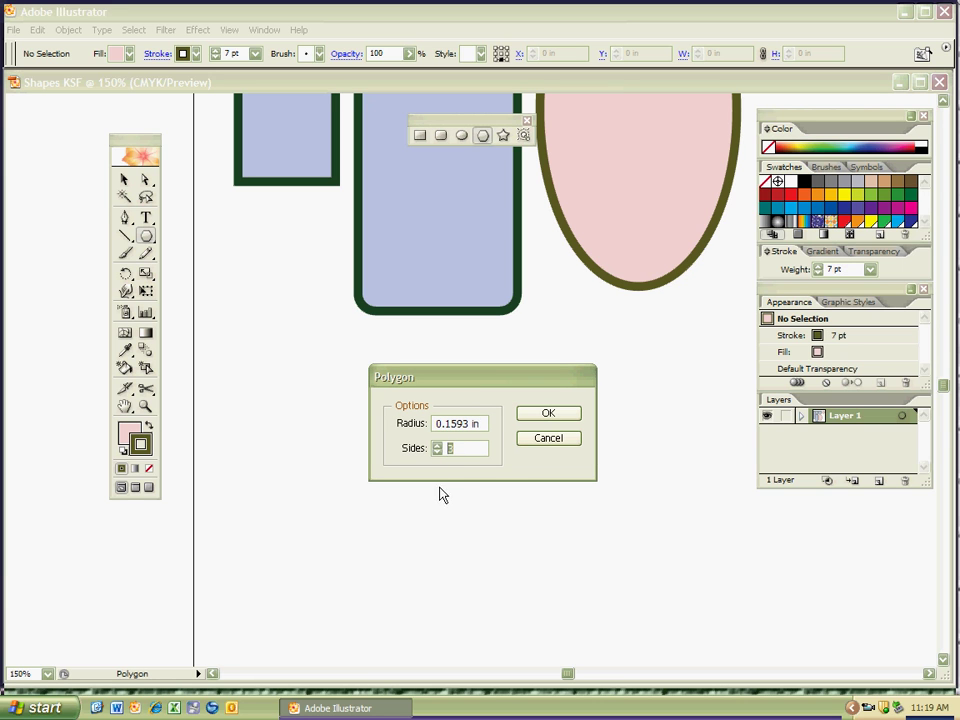
type("5")
double_click(452, 448)
left_click(476, 452)
key("Return")
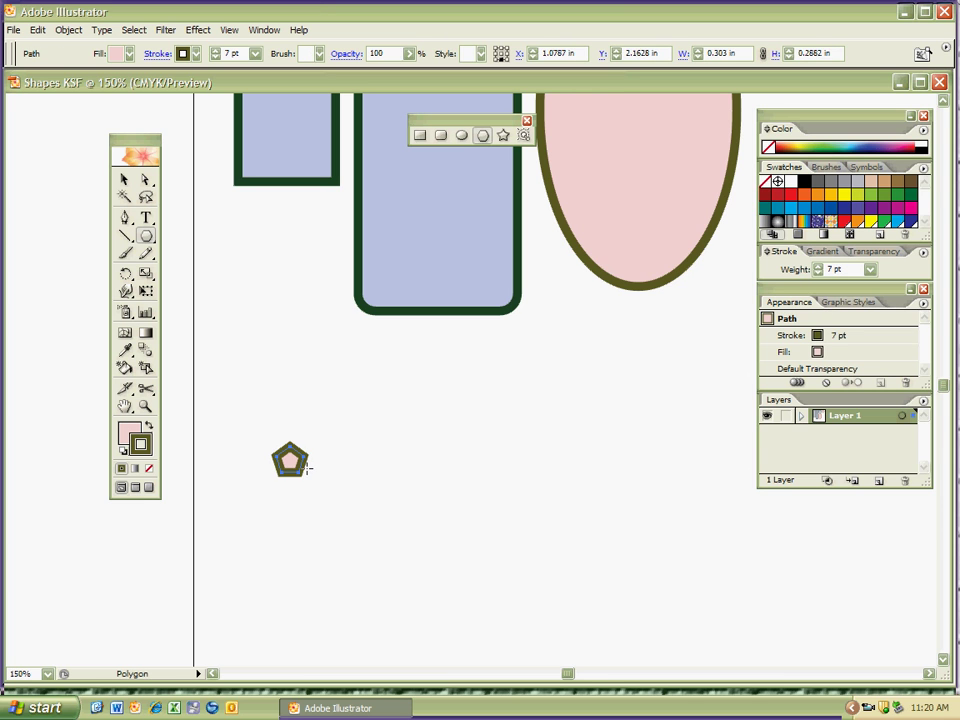
key("Delete")
- Draw a pentagon about 2.4 in wide below the tall rectangles, give it a 10 pt stroke, and deselect it
left_click_drag(328, 452, 395, 585)
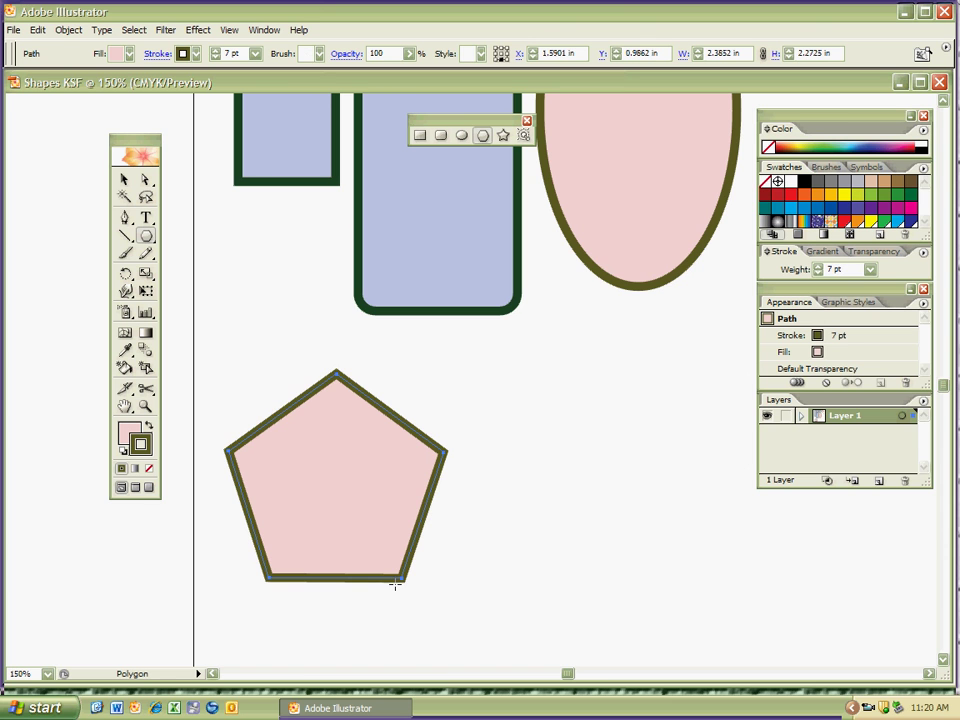
key("ctrl+minus")
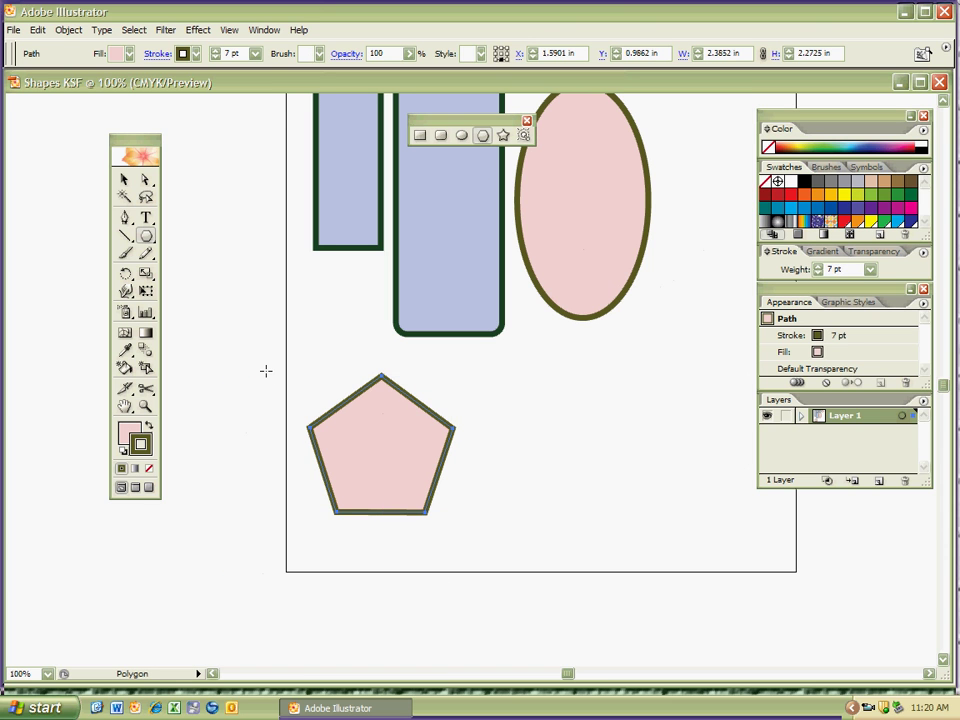
left_click(256, 53)
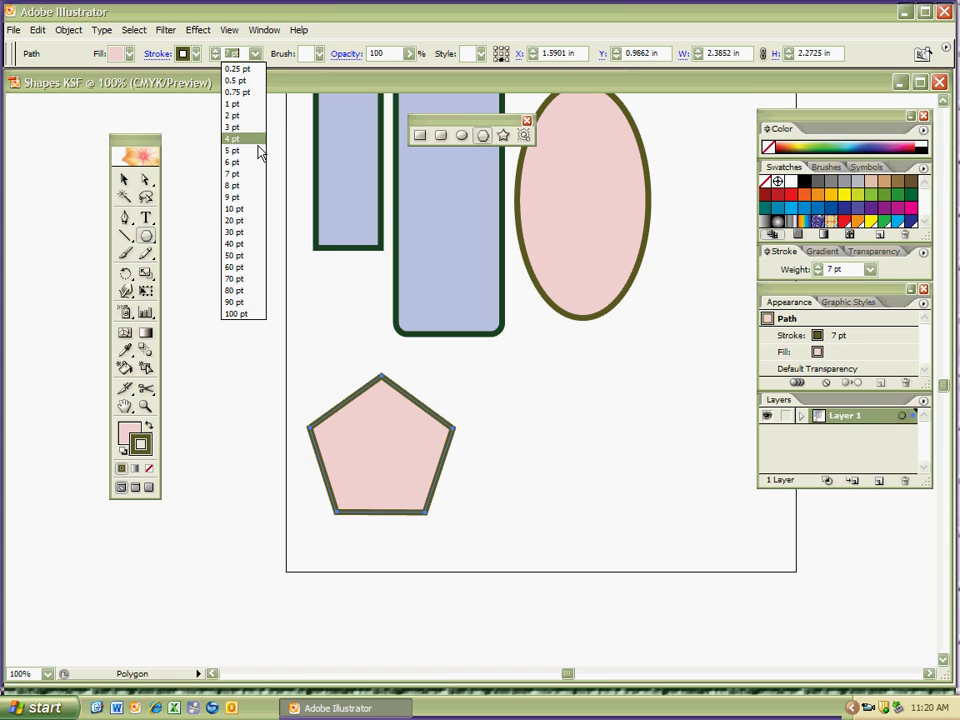
left_click(250, 208)
key("v")
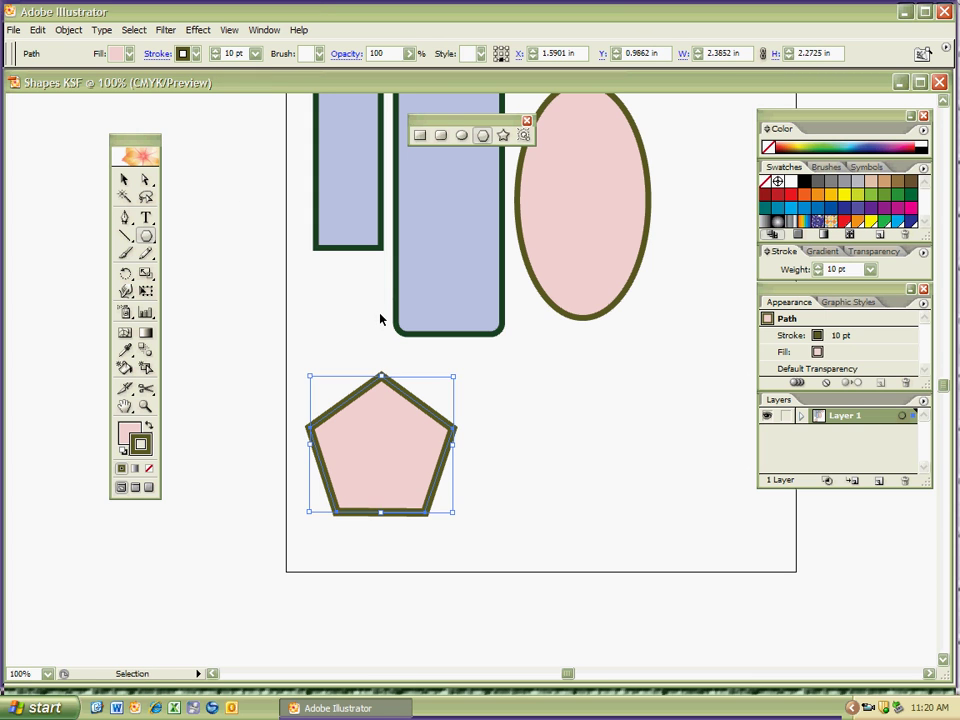
left_click(379, 319, "ctrl")
- Draw a trial polygon to the right of the pentagon, repeatedly adding and removing sides, and undo it
left_click_drag(544, 430, 558, 488)
key("Up")
key("Up")
key("Up")
key("Up")
key("Up")
key("Up")
key("Up")
key("Up")
key("Up")
key("Up")
key("Up")
key("Up")
key("Up")
key("Up")
key("Up")
key("Down")
key("Down")
key("Down")
key("Down")
key("Down")
key("Down")
key("Down")
key("Down")
key("Down")
key("Down")
key("Down")
key("Down")
key("Down")
key("Down")
key("Down")
key("Down")
key("Up")
key("Up")
key("Up")
key("Up")
key("Up")
key("Up")
key("Up")
key("Down")
key("Down")
key("Down")
key("Down")
key("Down")
key("Down")
key("Down")
key("Down")
key("Up")
key("Up")
key("Up")
key("Up")
key("Up")
key("Up")
key("Up")
key("Up")
key("Up")
key("Up")
key("Up")
key("Up")
key("Up")
key("Up")
key("Up")
key("ctrl+z")
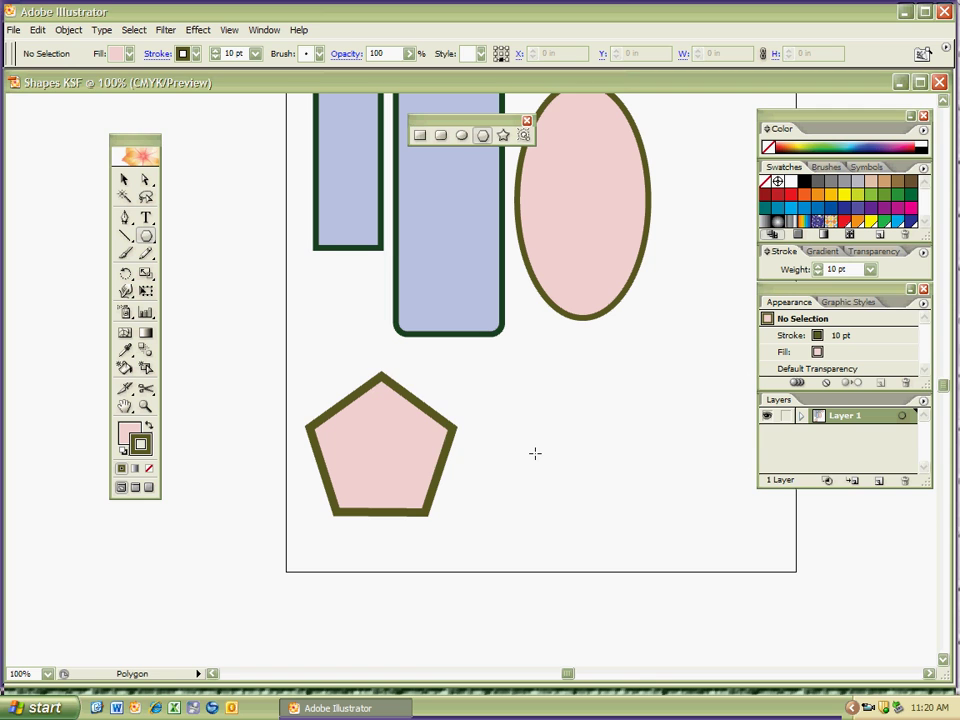
- Set polygons to 8 sides and draw an unselected octagon about 2 in wide right of the pentagon, discarding the smaller first one
left_click(535, 453)
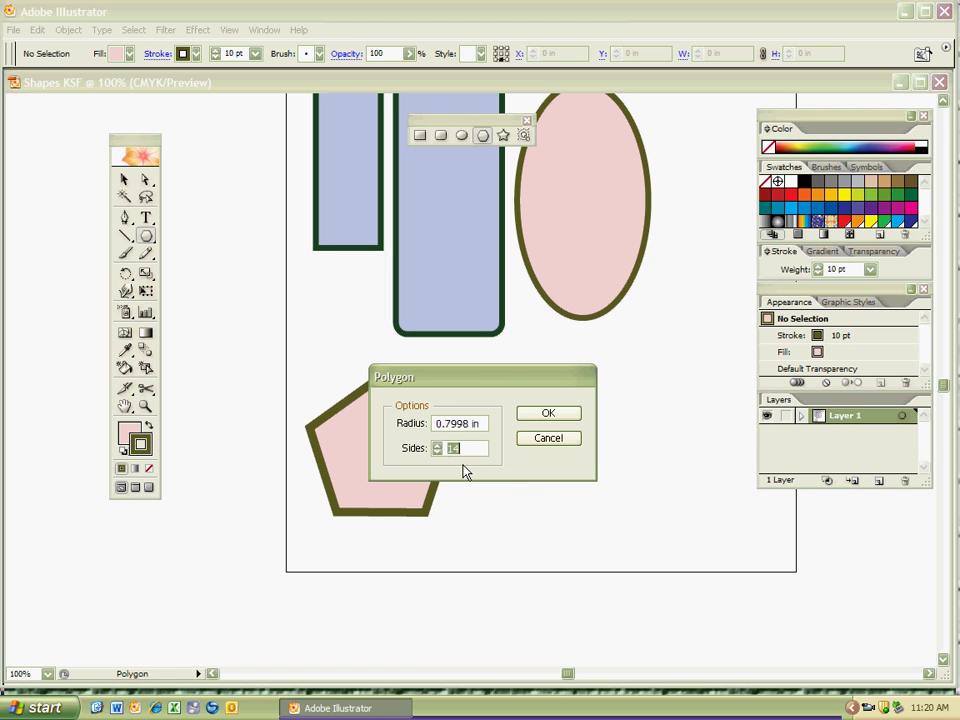
double_click(463, 448)
left_click(542, 413)
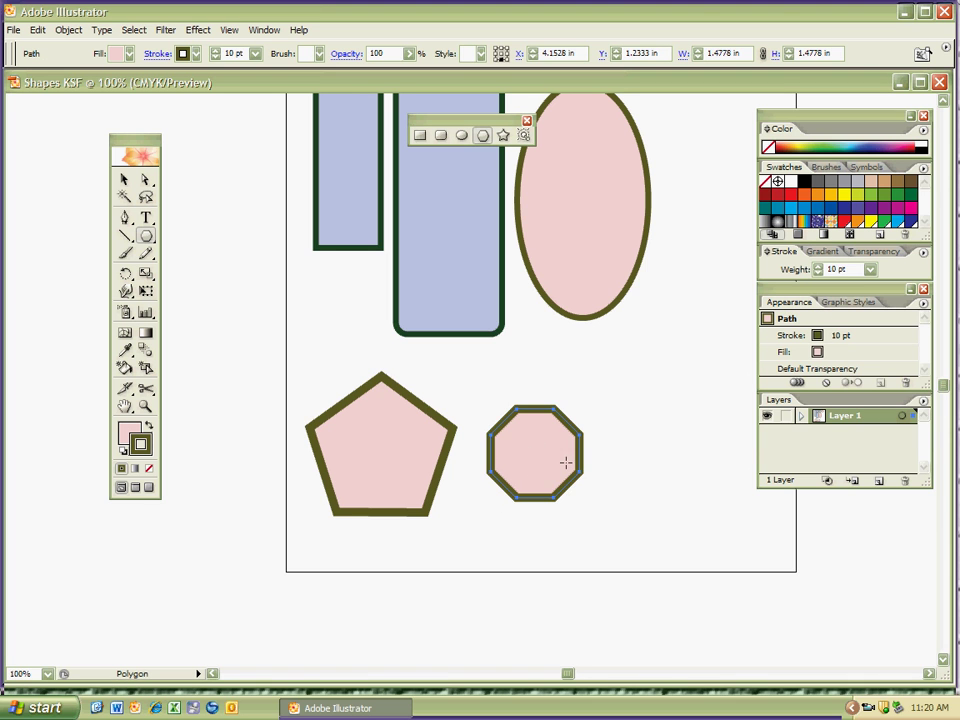
key("Delete")
left_click_drag(535, 442, 591, 497)
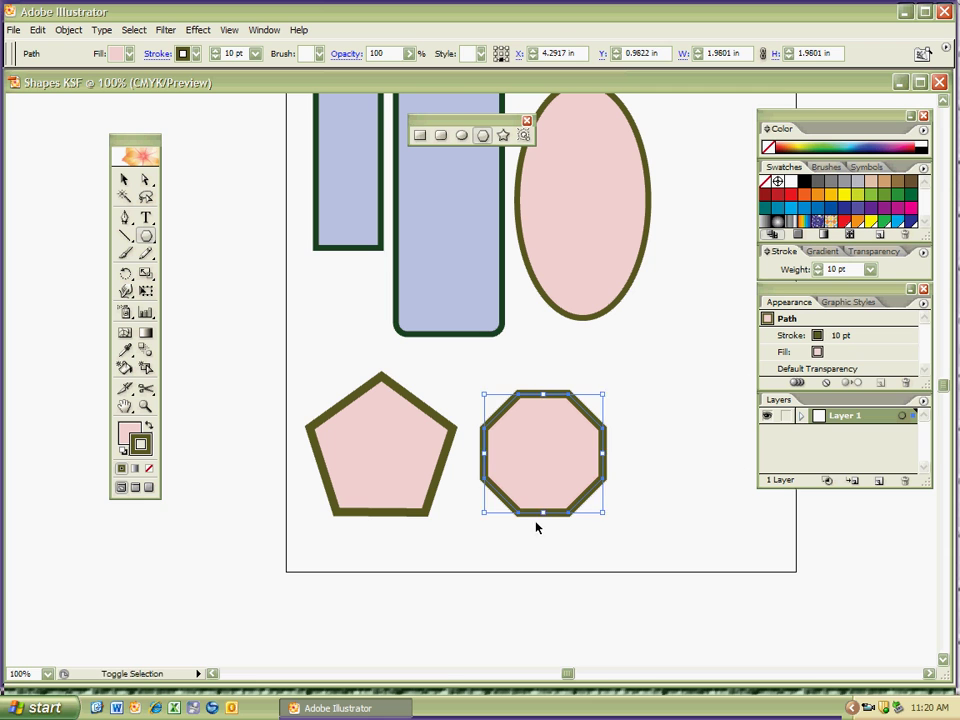
left_click(536, 526, "ctrl")
- Choose the Star tool and set the fill color for new shapes to yellow
key("ctrl+0")
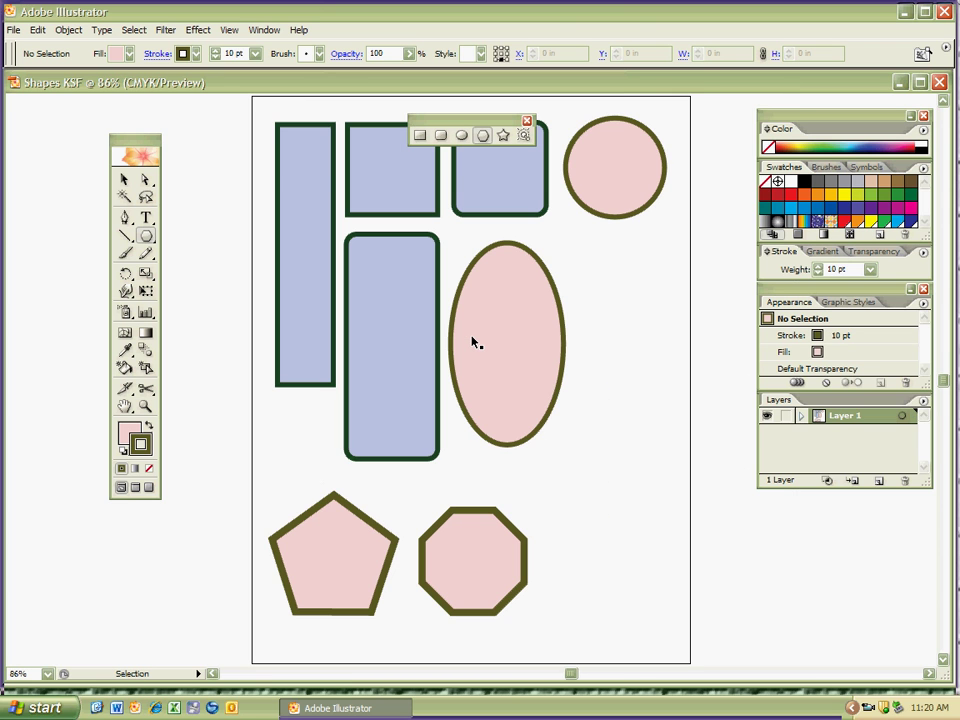
key("ctrl+minus")
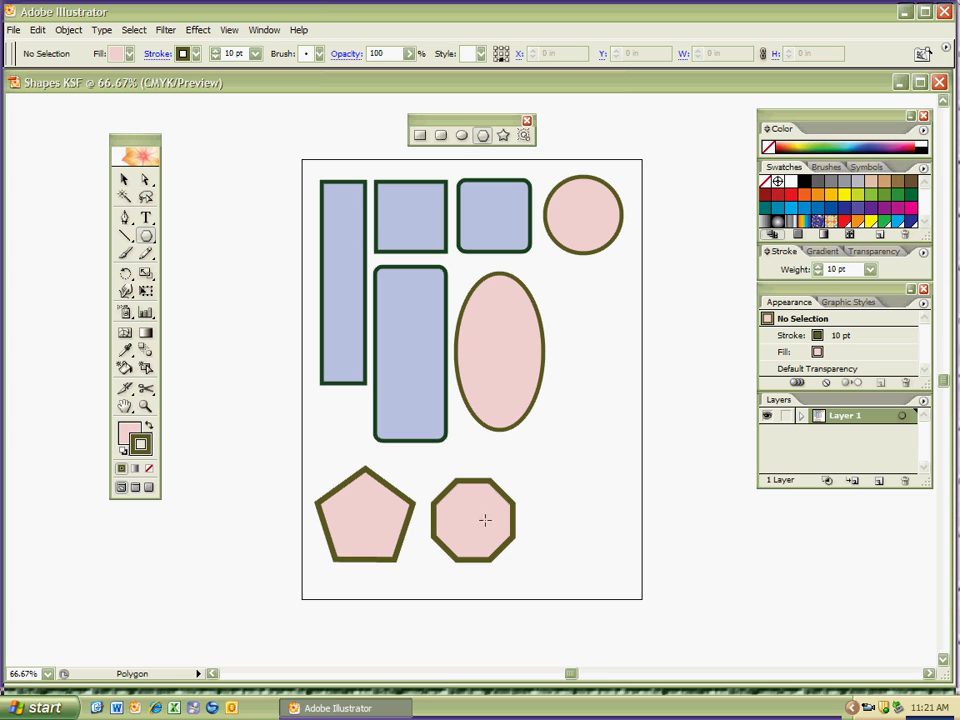
left_click(504, 137)
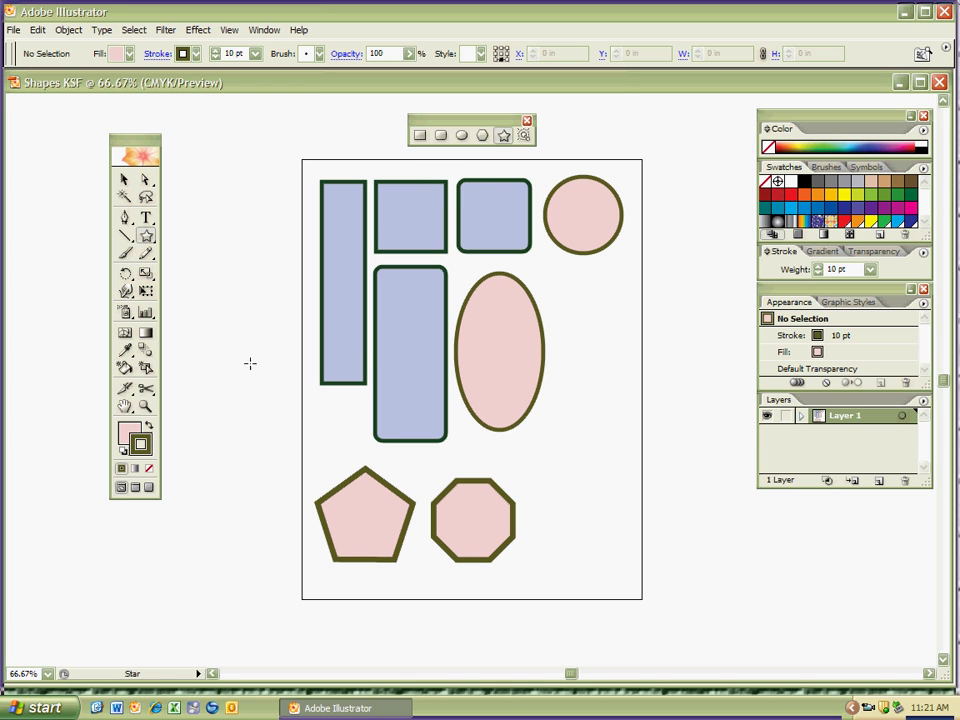
left_click(132, 438)
left_click(129, 54)
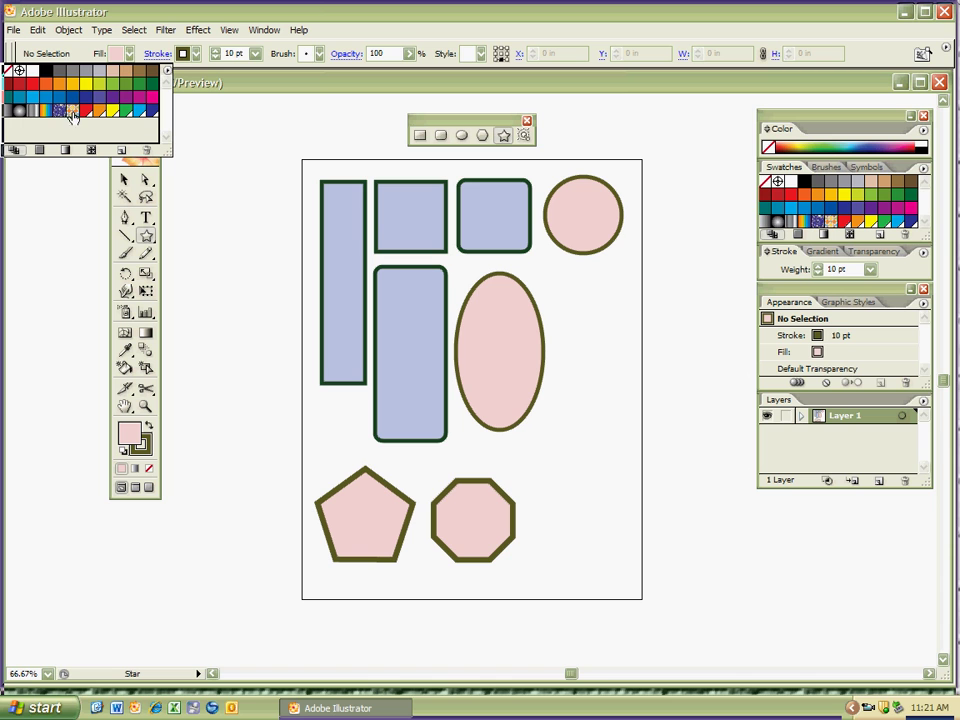
left_click(86, 83)
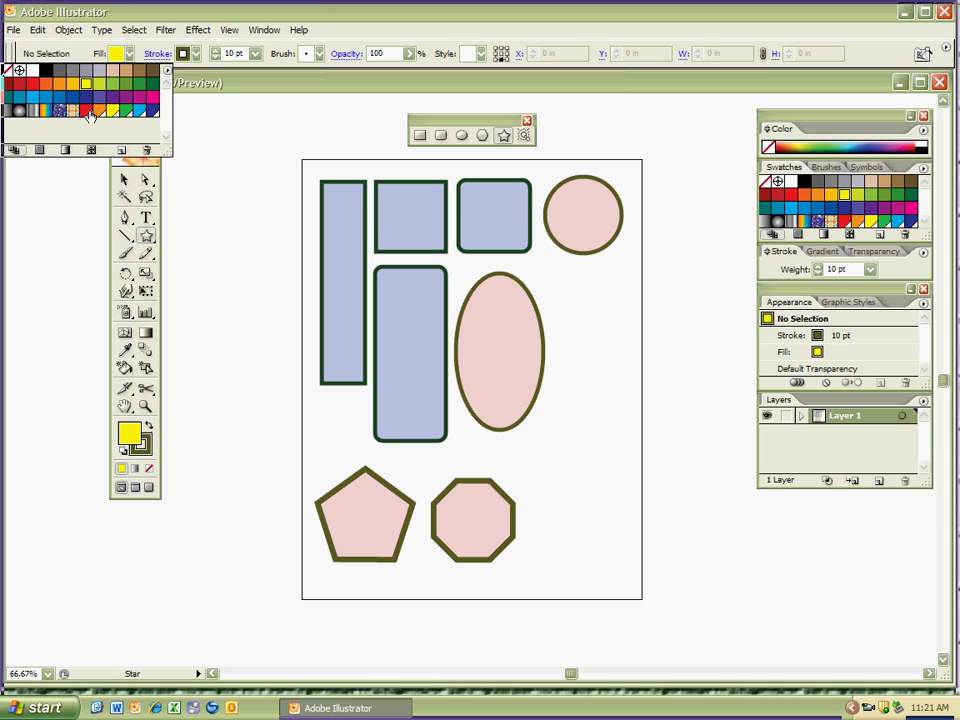
left_click(108, 44)
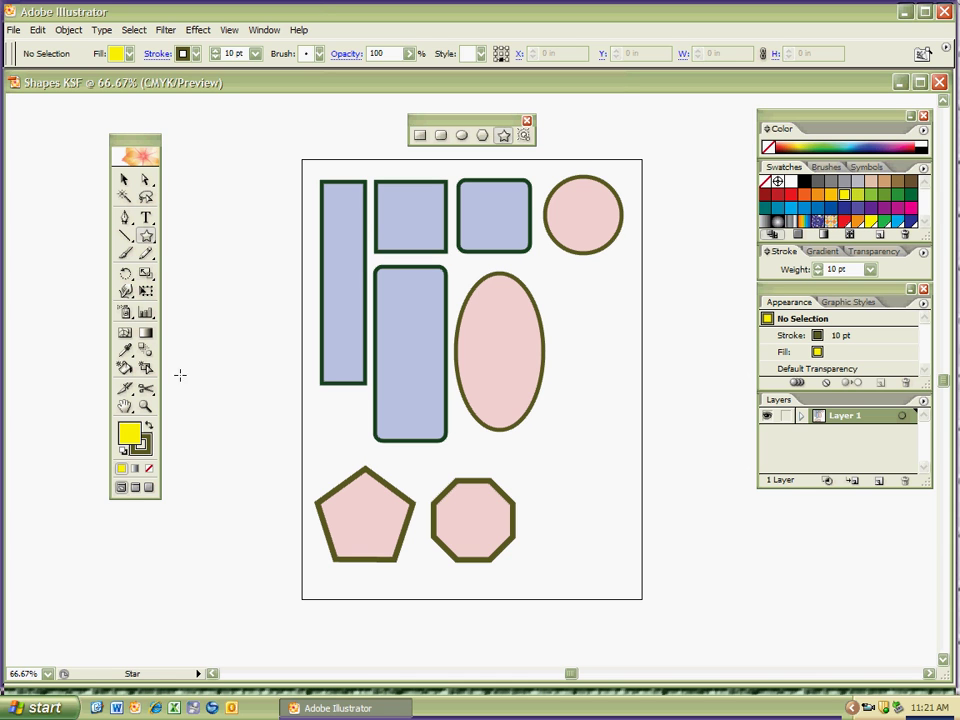
- Set the stroke color for new shapes to dark red
left_click(144, 447)
left_click(195, 57)
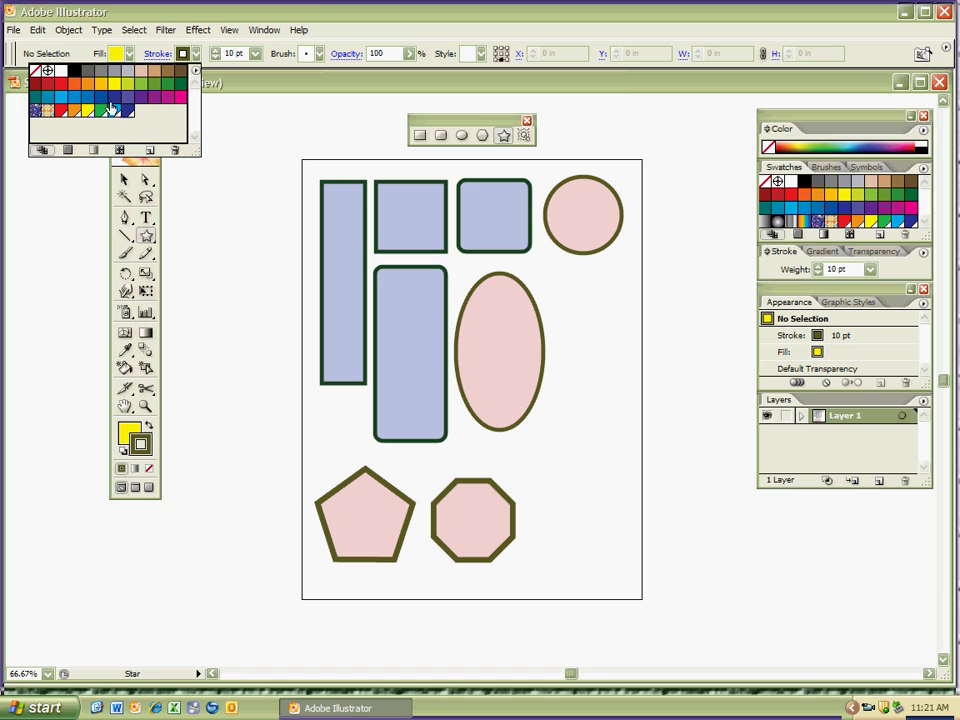
left_click(35, 83)
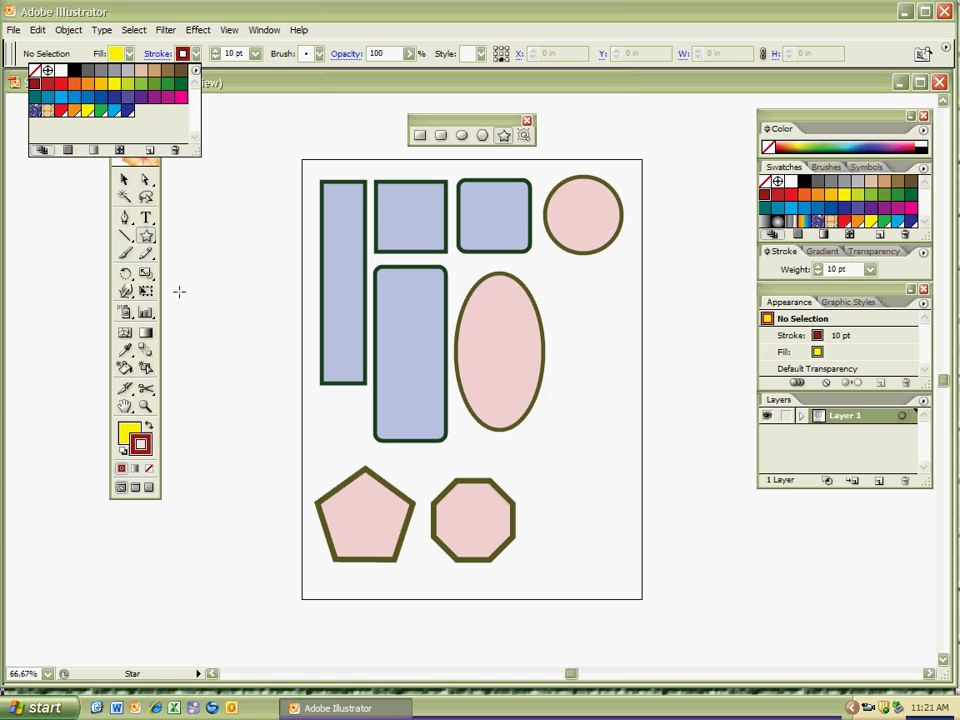
left_click(350, 18)
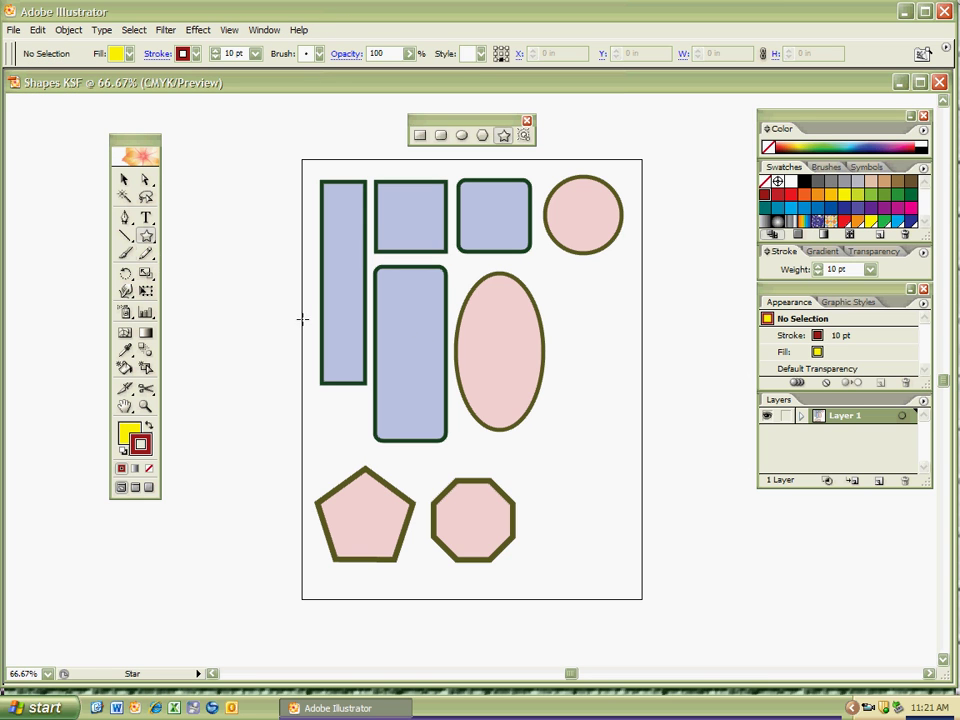
- Draw a five-pointed star about 2 in wide to the right of the ellipse, shift it slightly left, and deselect it
mouse_move(591, 348)
left_mouse_down()
mouse_move(609, 374)
mouse_move(615, 351)
mouse_move(621, 363)
left_mouse_up()
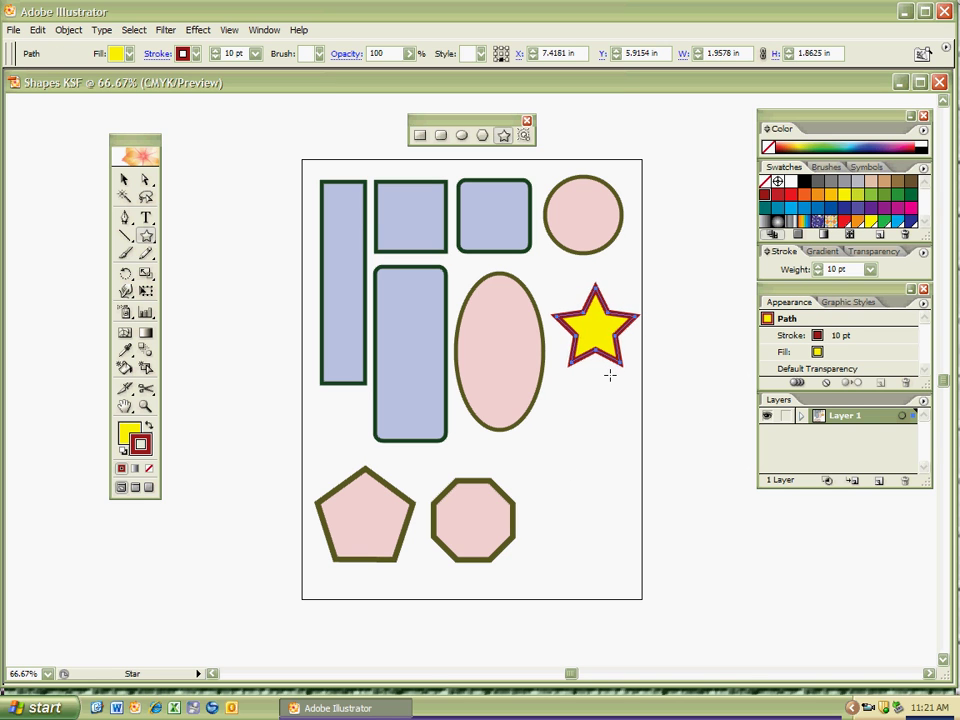
left_click_drag(611, 377, 577, 411)
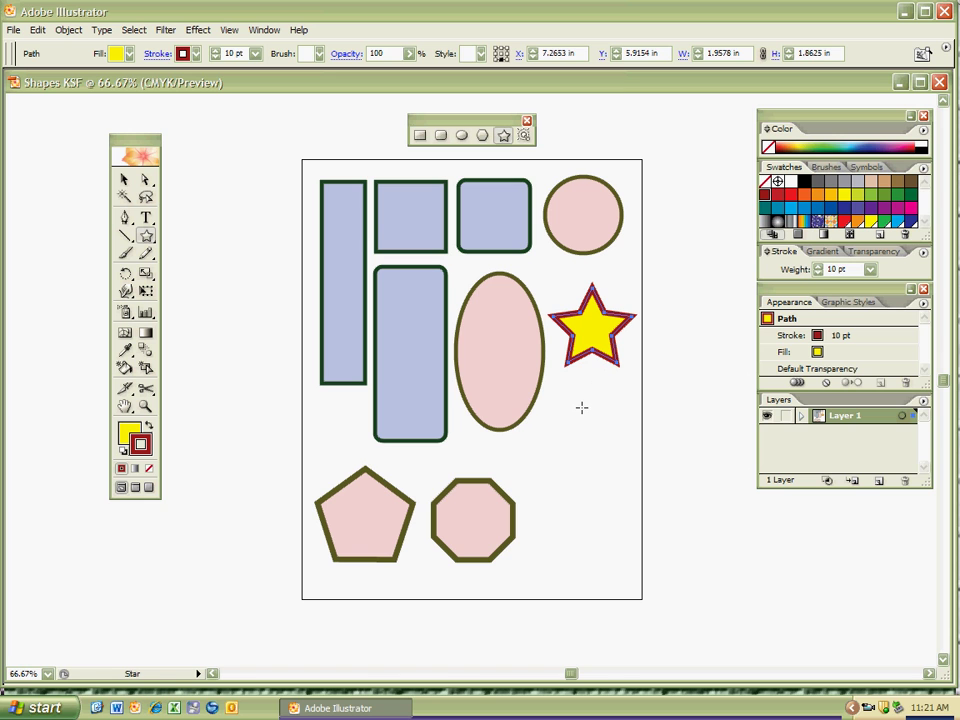
key("v")
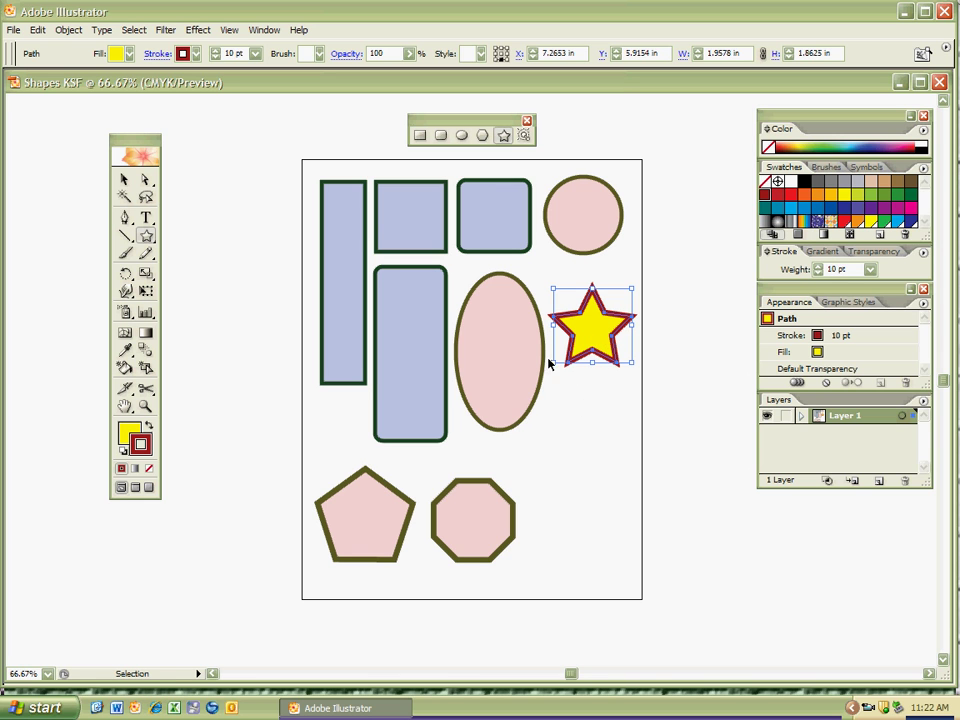
key("ctrl")
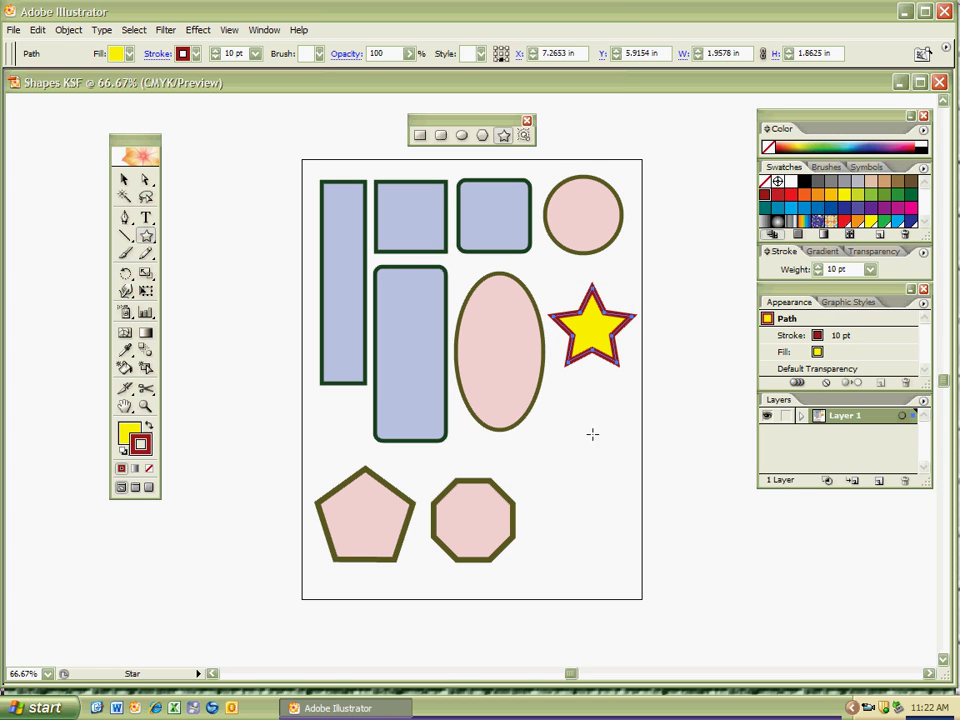
key("ctrl")
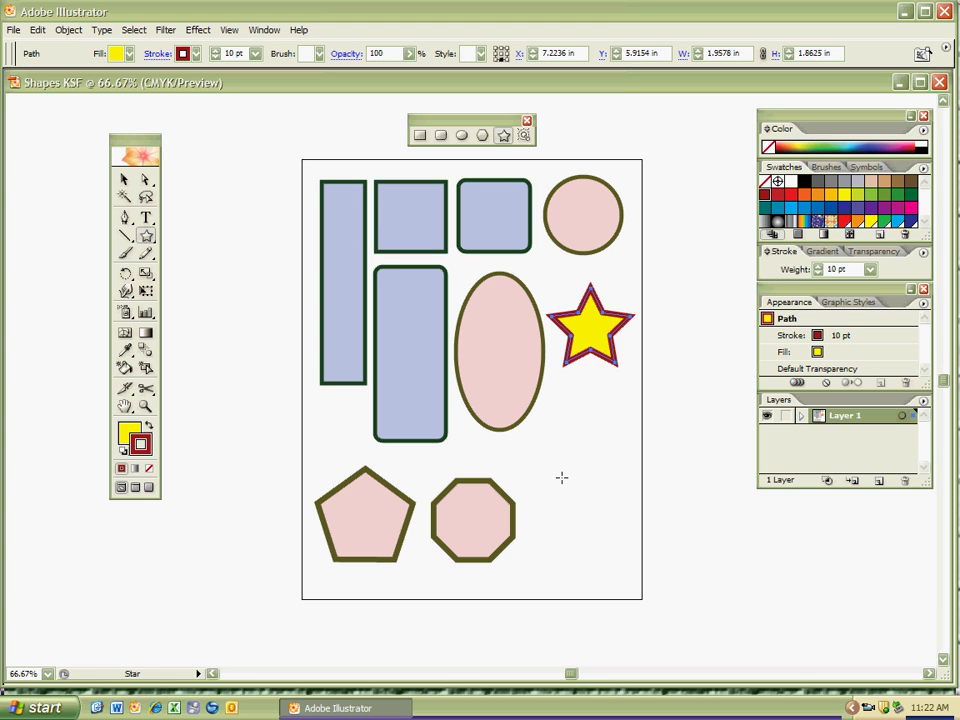
key("ctrl")
left_click(561, 482, "ctrl")
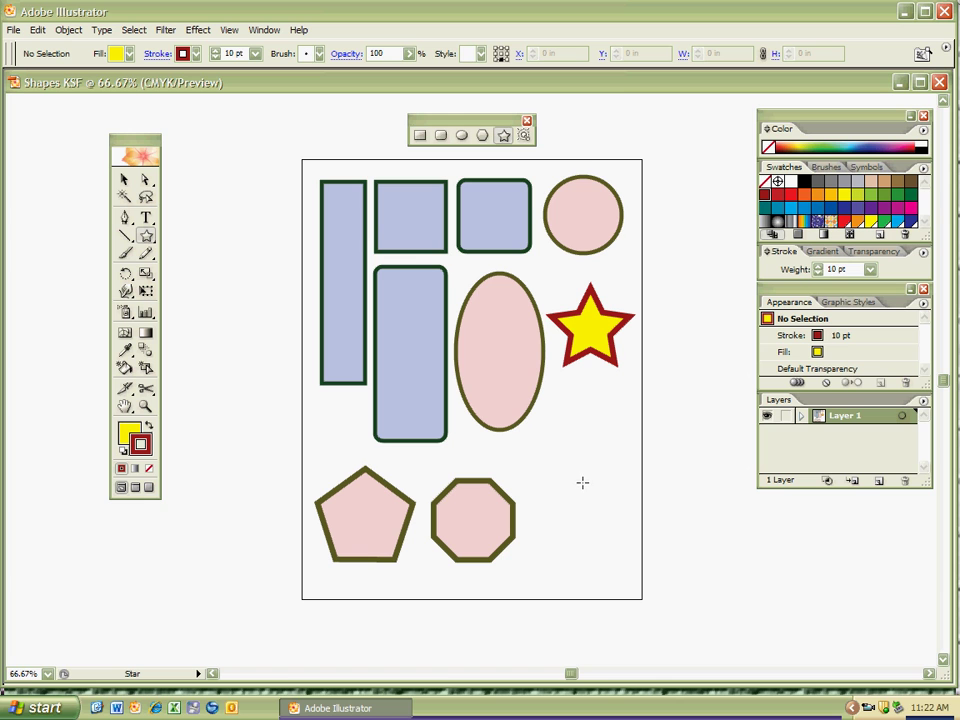
- Draw a star about 2.4 in wide below the five-pointed star, adding dozens of points to form a sunburst, and deselect it
left_click_drag(583, 476, 607, 522)
key("Up")
key("Up")
key("Up")
key("Up")
key("Up")
key("Up")
key("Up")
key("Up")
key("Up")
key("Up")
key("Up")
key("Up")
key("Up")
key("Up")
key("Up")
key("Up")
key("Up")
key("Up")
key("Up")
key("Up")
key("Up")
key("Up")
key("Up")
key("Up")
key("Up")
key("Up")
key("Up")
key("Up")
key("Up")
key("Up")
key("Up")
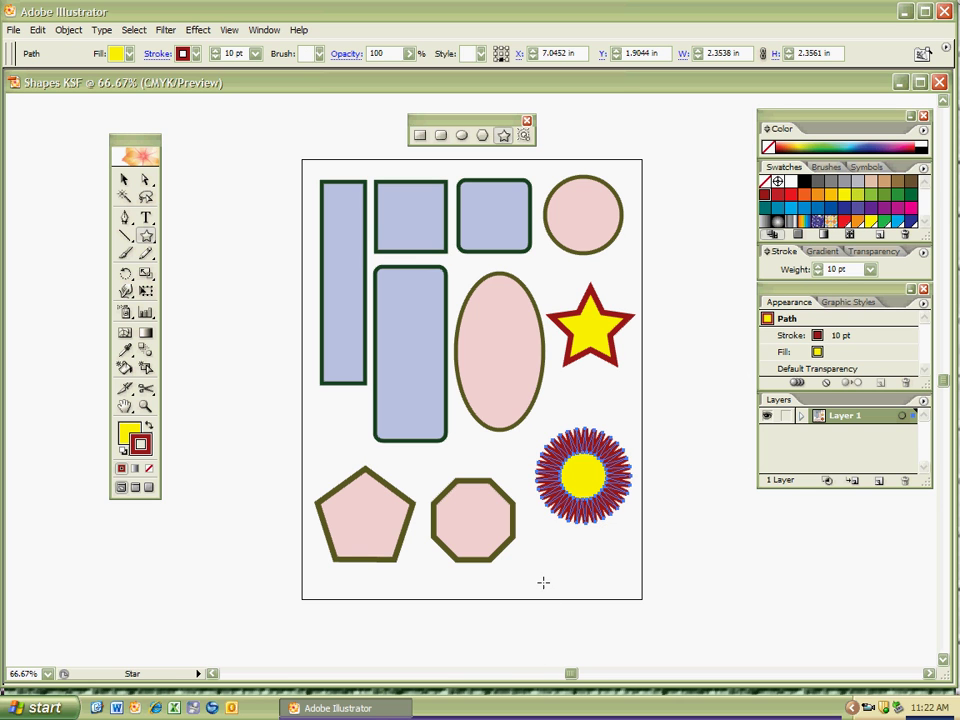
left_click(531, 595, "ctrl")
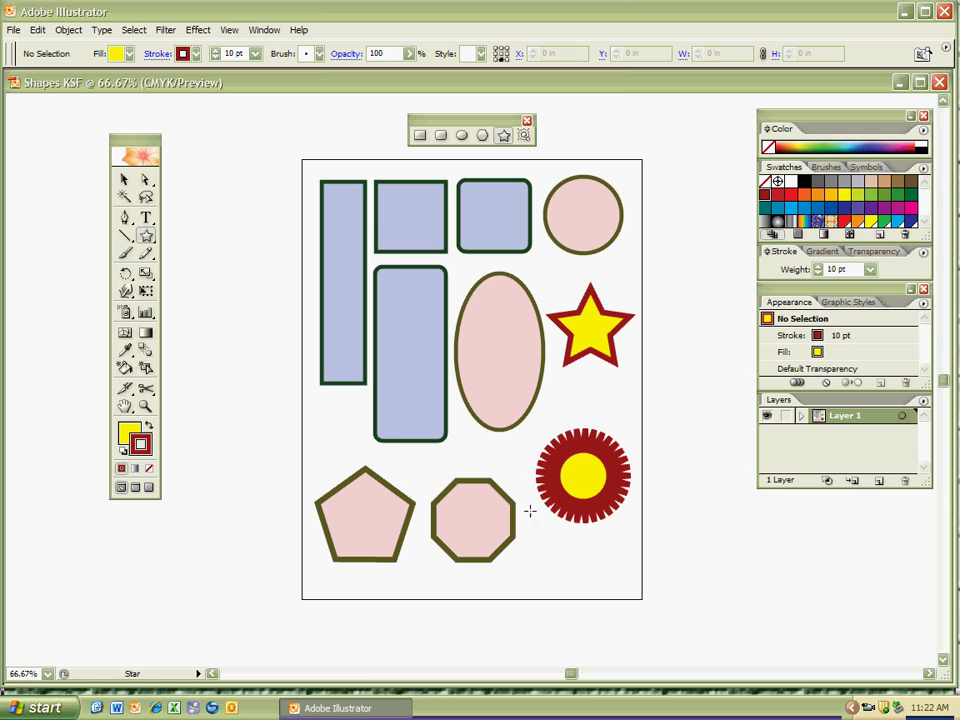
- Try a 2 pt stroke on the sunburst star, set its weight to 4 pt, and deselect it
left_click(590, 482, "ctrl")
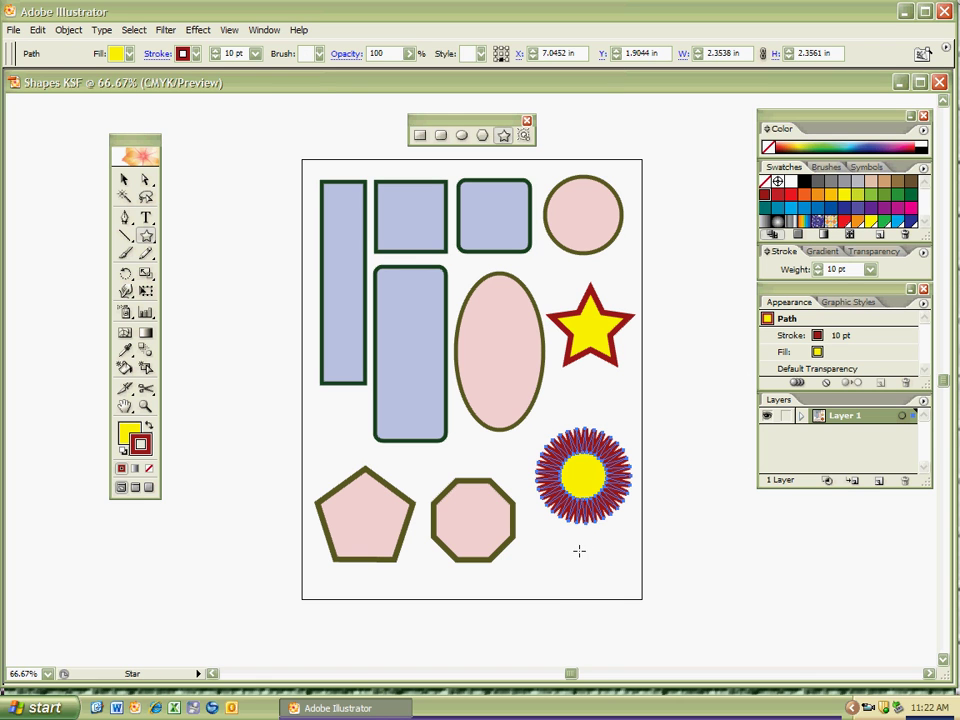
left_click(256, 54)
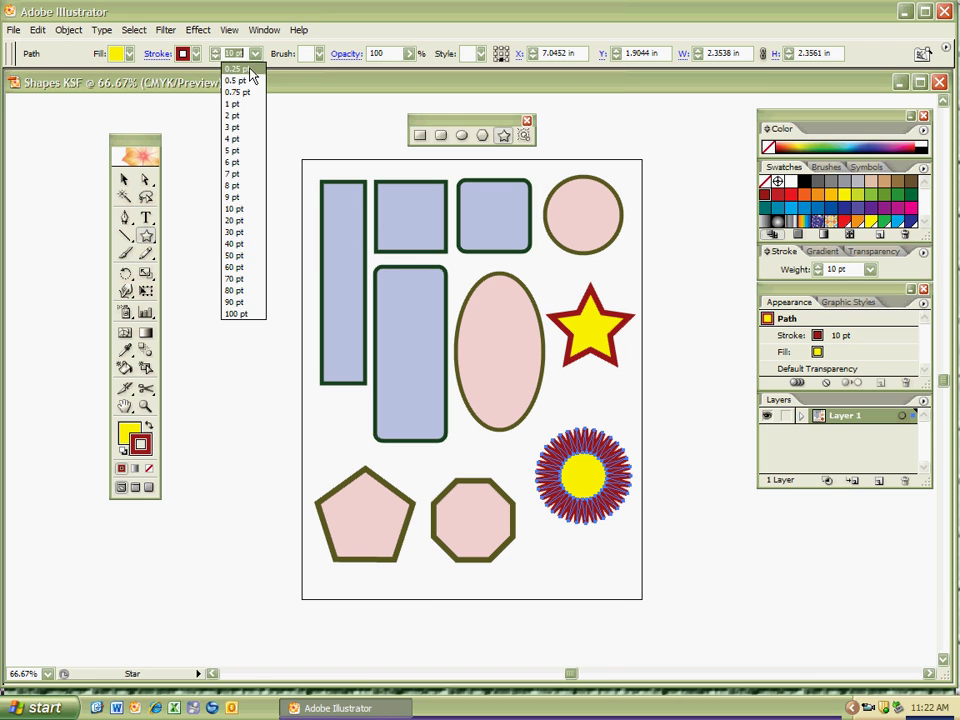
left_click(236, 115)
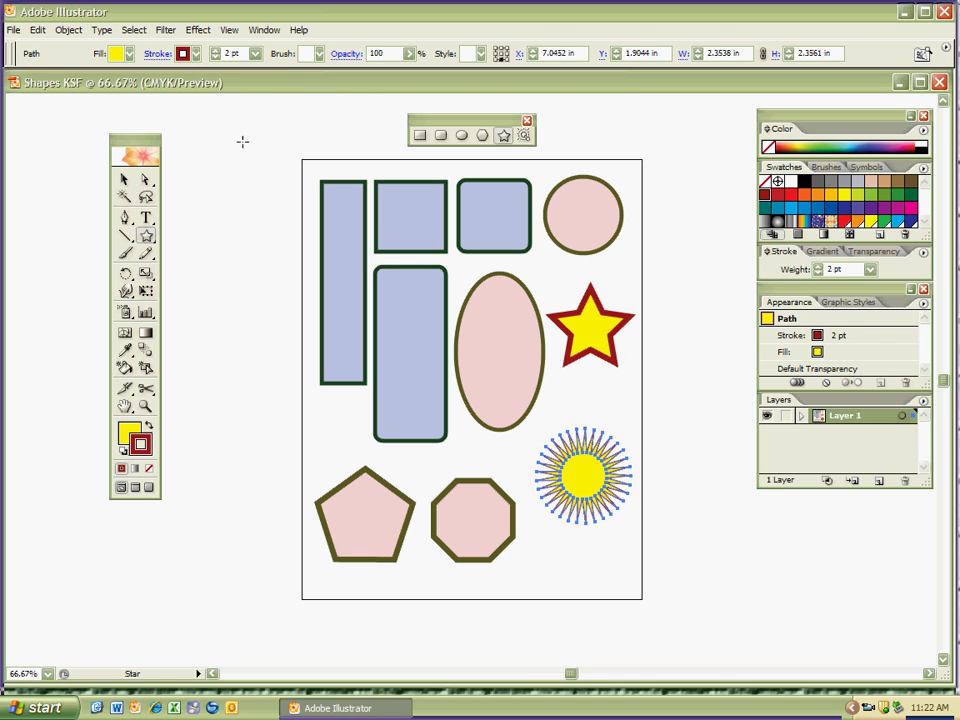
left_click(256, 54)
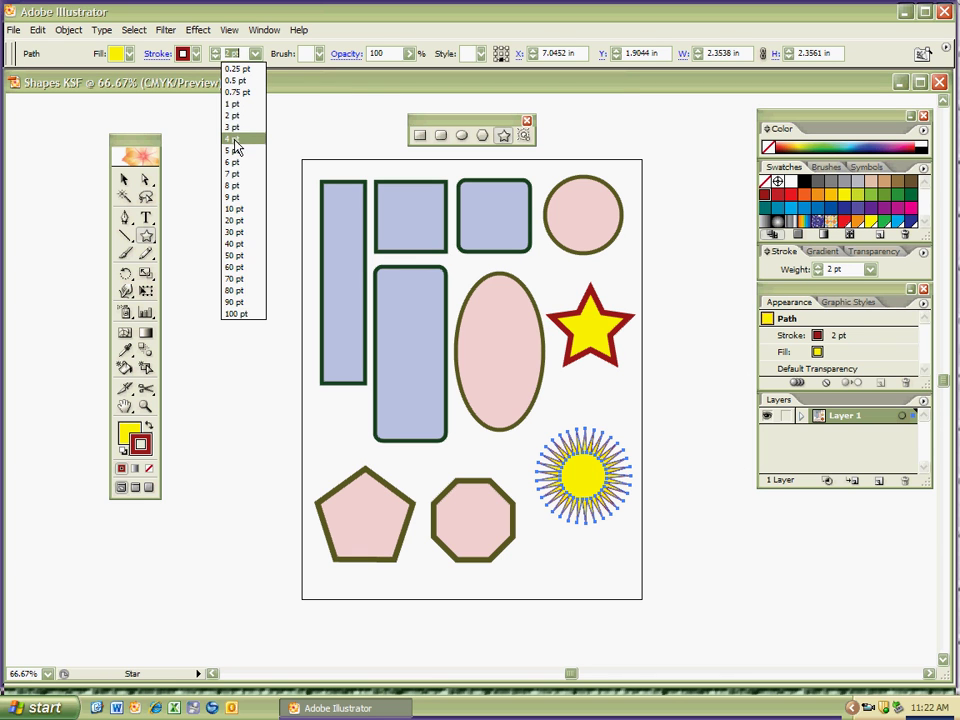
left_click(238, 137)
key("ctrl+shift+a")
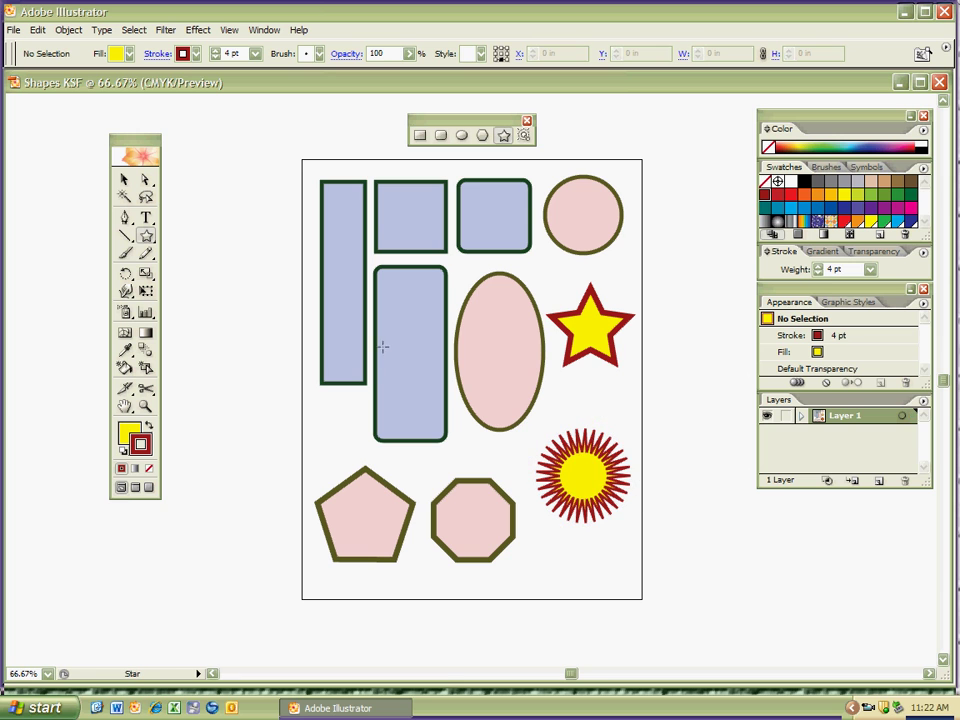
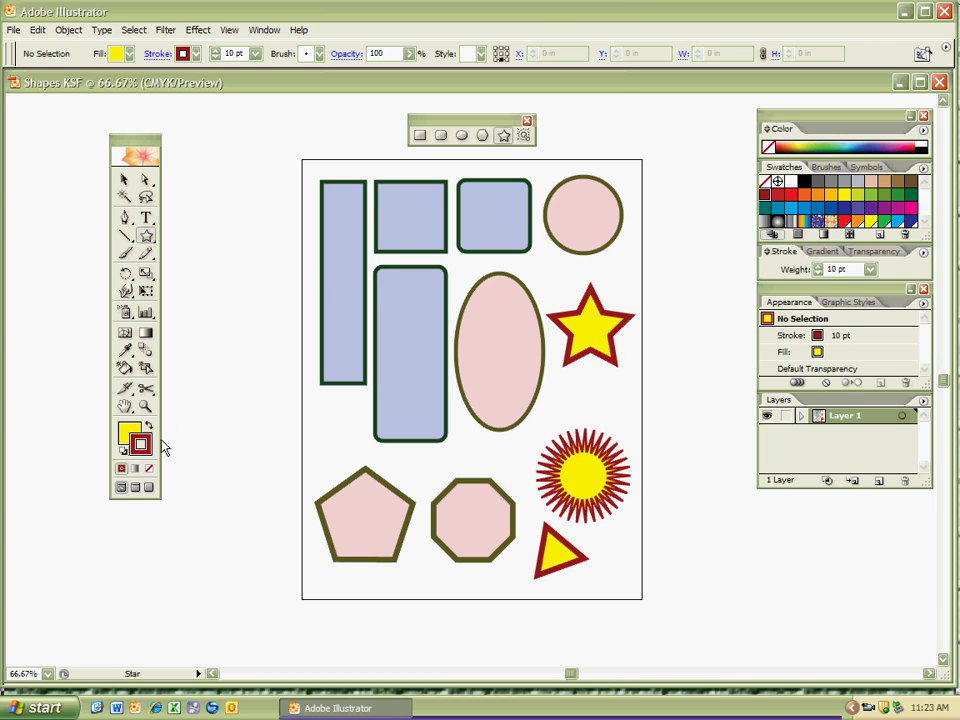
- Make the fill the active color attribute in place of the stroke
key("x")
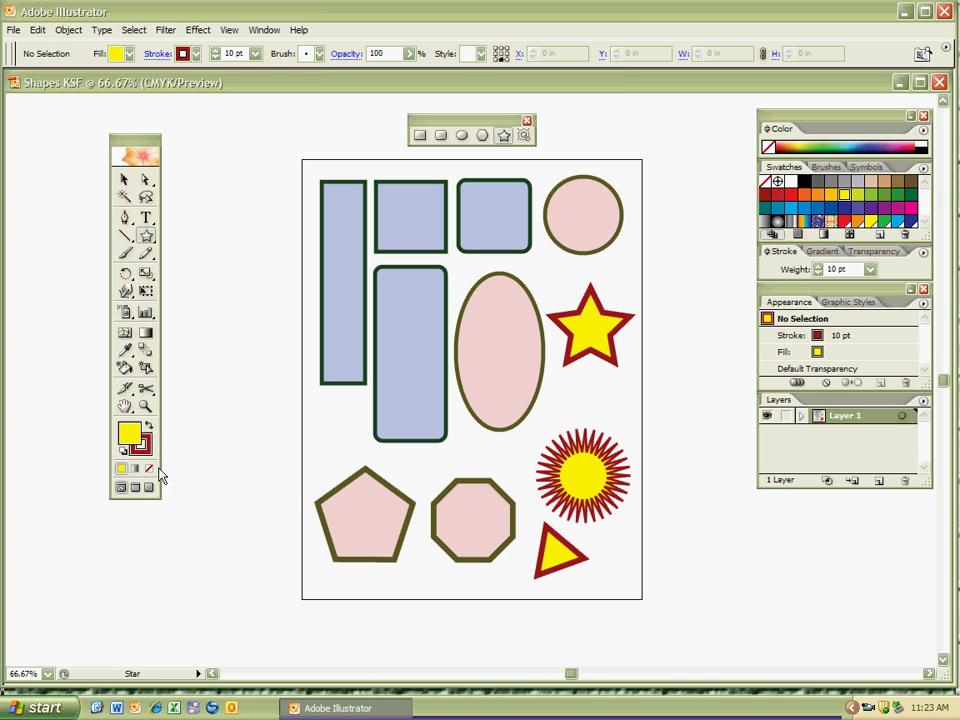
- Set the default fill to gray and the default stroke to black with nothing selected
left_click(145, 447)
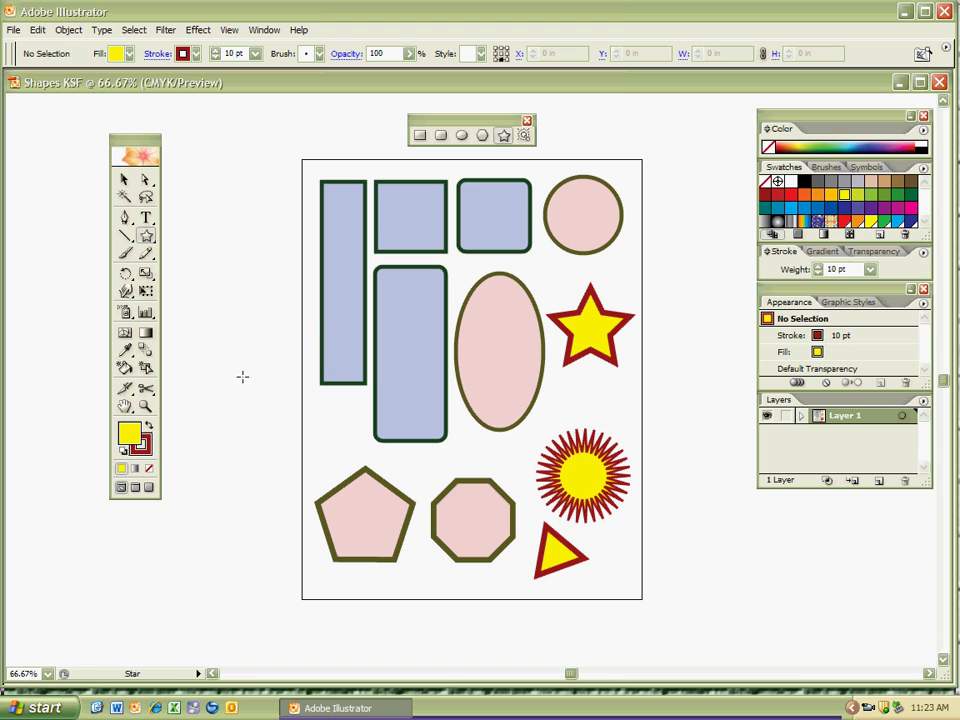
left_click(845, 182)
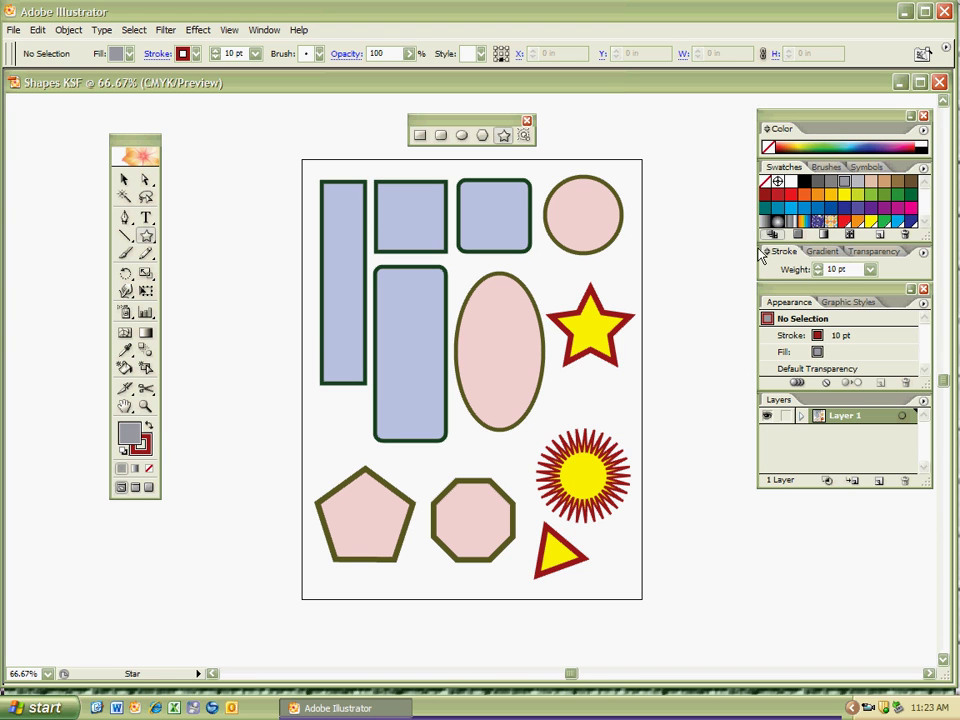
key("x")
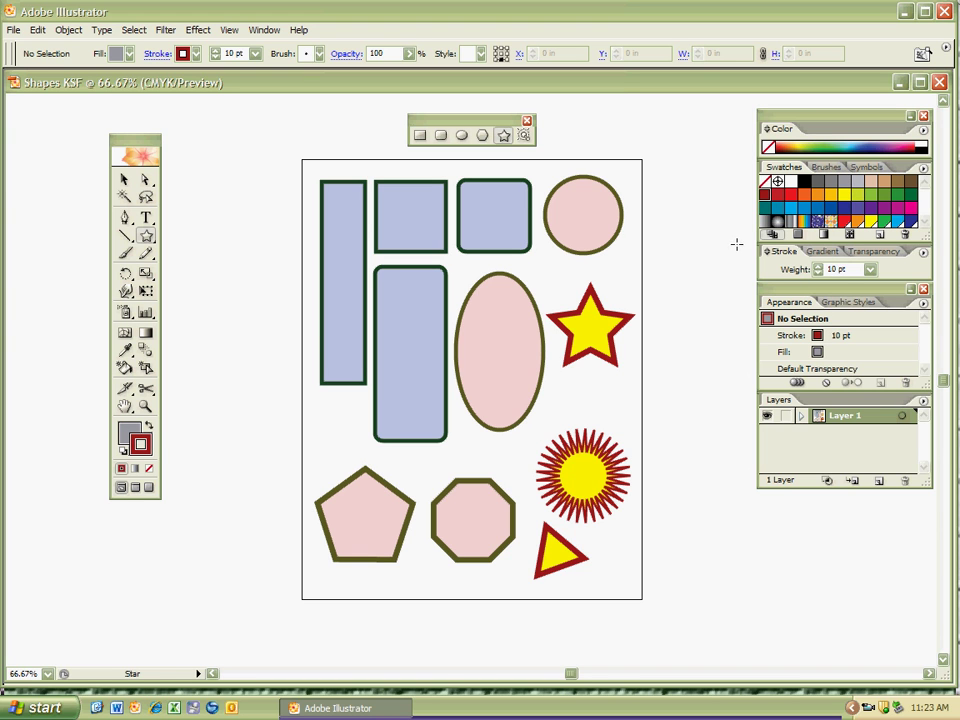
left_click(804, 182)
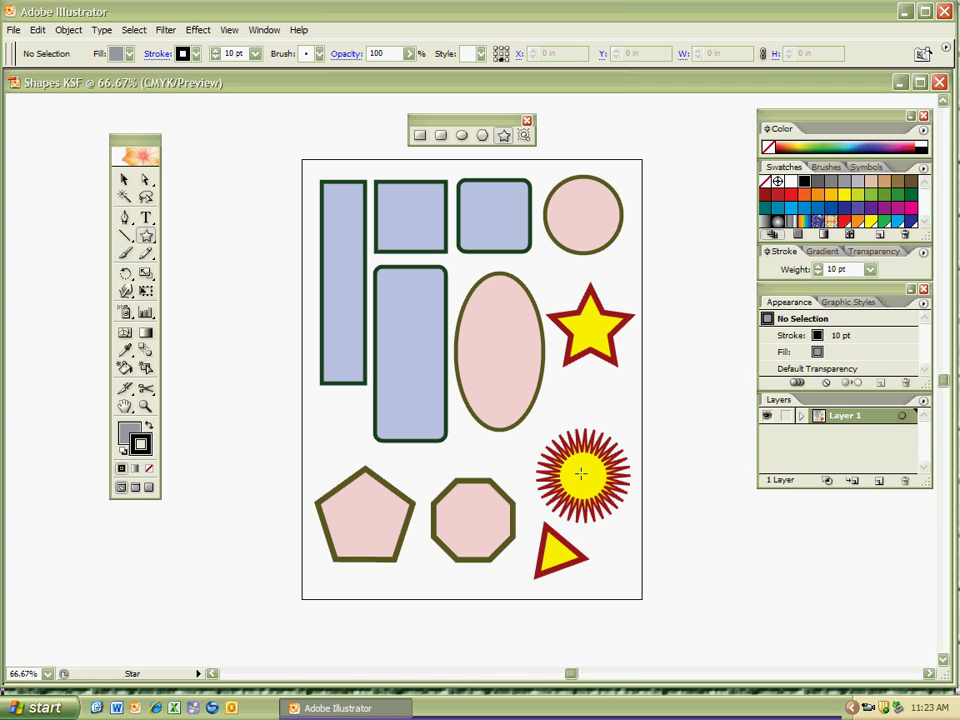
- Move the triangle slightly down and left, and move the sunburst down to open space beneath the five-pointed star
left_click_drag(553, 550, 533, 568)
left_click_drag(580, 476, 583, 526)
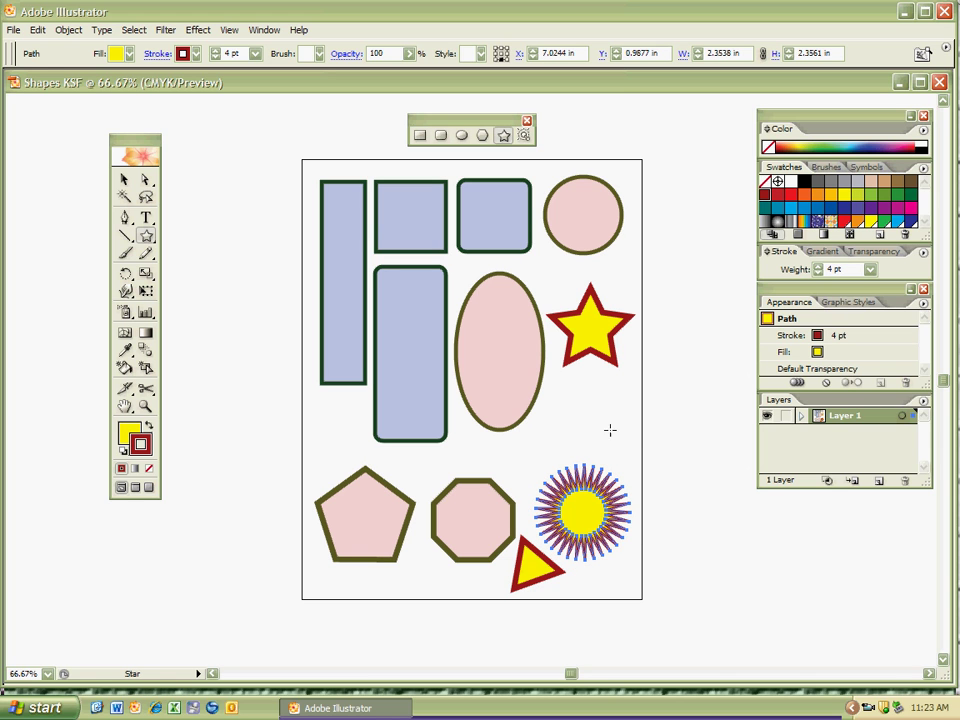
- Try drawing small many-pointed stars below the five-pointed star, adding and removing points, and undo each one
left_click_drag(581, 399, 602, 424)
key("Up")
key("Up")
key("Up")
key("Up")
key("Up")
key("Up")
key("Up")
key("Up")
key("Up")
key("Up")
key("Up")
key("Up")
key("Up")
key("Up")
key("Up")
key("Up")
key("Up")
key("Up")
key("Up")
key("Up")
key("Down")
key("Down")
key("Down")
key("Down")
key("Down")
key("Down")
key("Down")
key("Down")
key("Down")
key("Down")
key("Down")
key("Down")
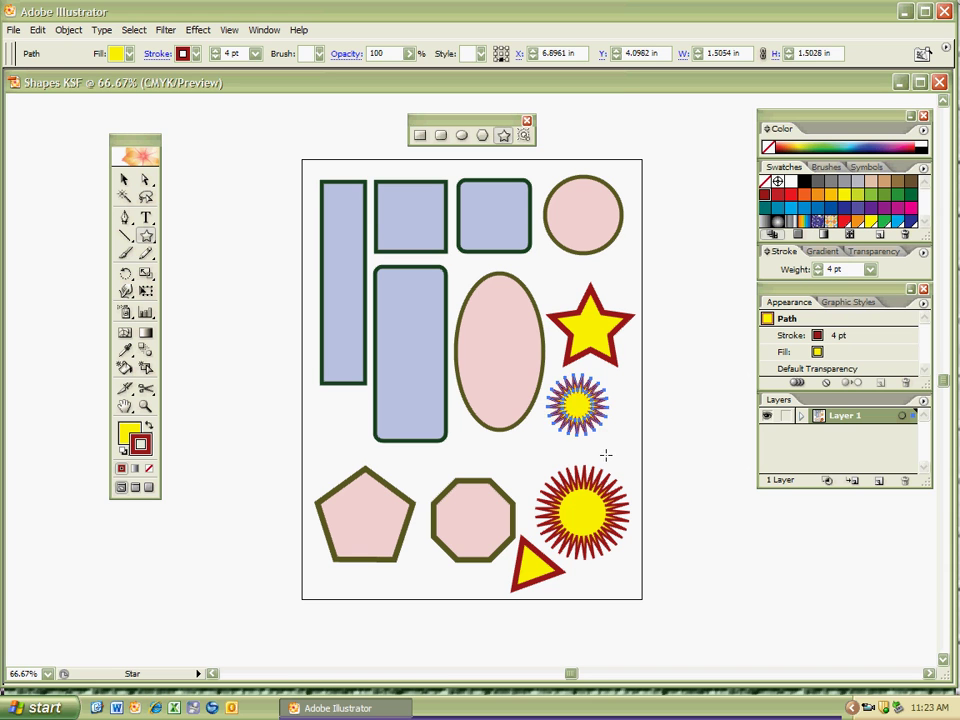
key("ctrl+z")
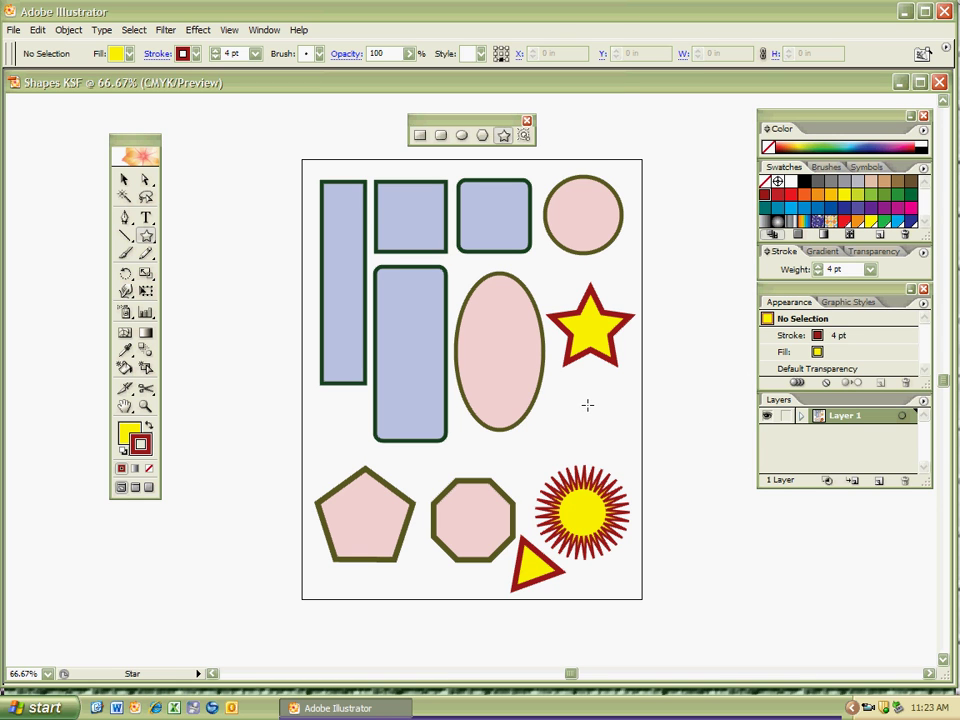
left_click_drag(589, 404, 597, 421)
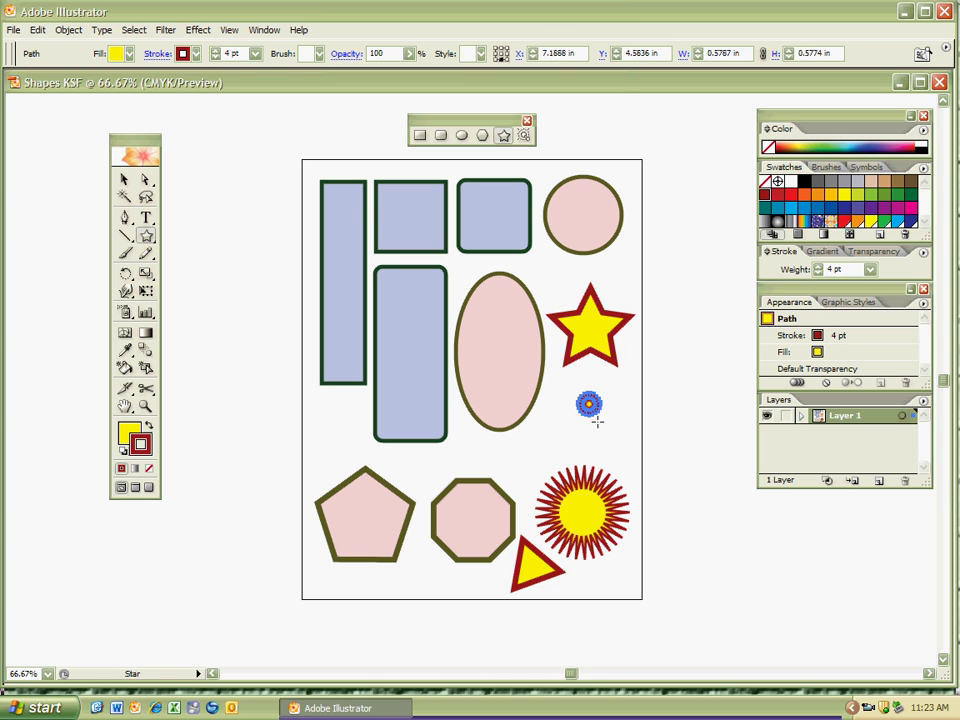
key("ctrl+z")
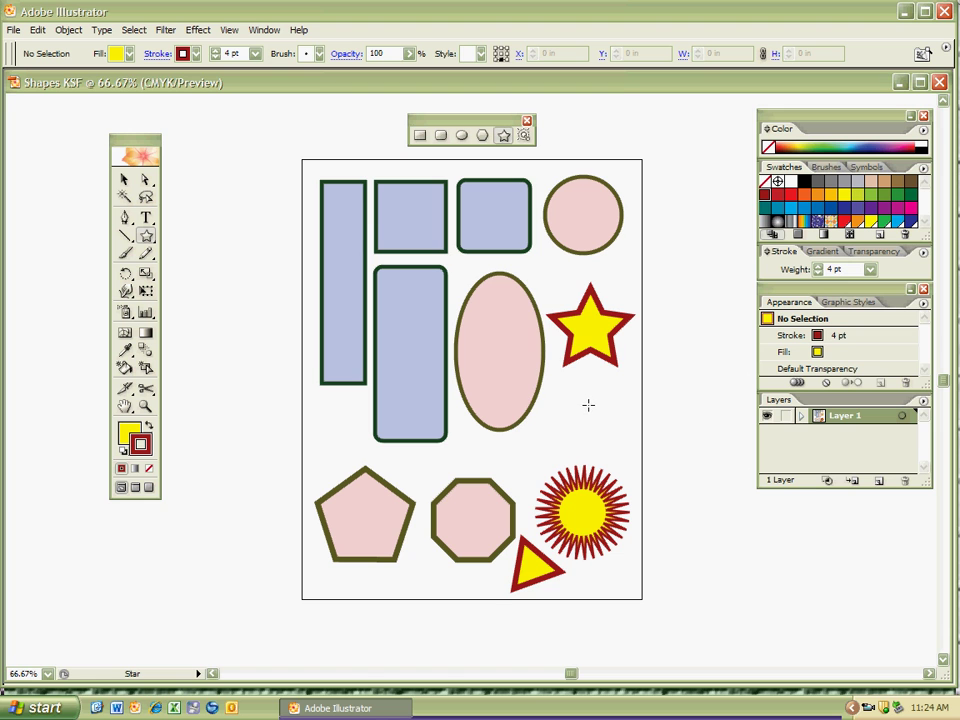
- Create a star with 4 points through the Star options to reset the tool's point count, and delete that star
left_click(591, 404)
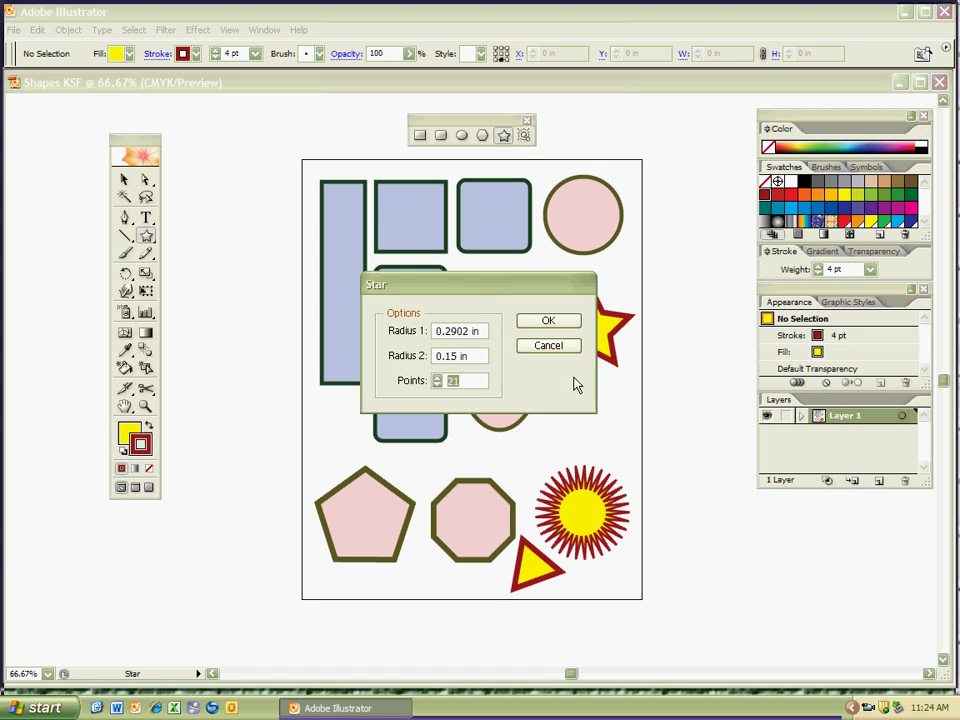
left_click_drag(473, 295, 350, 347)
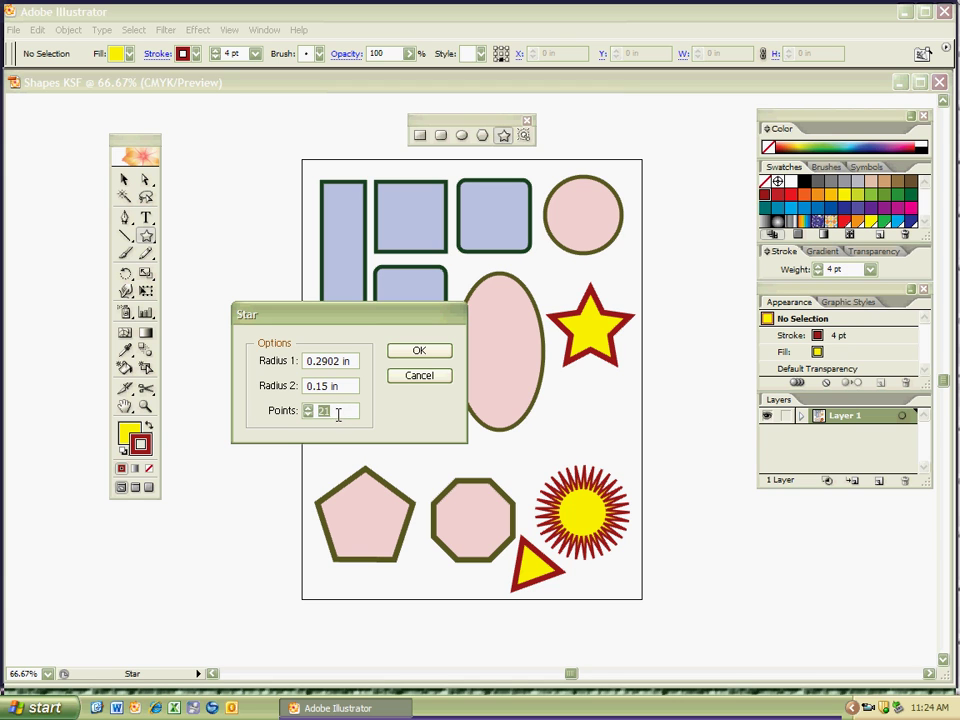
type("4")
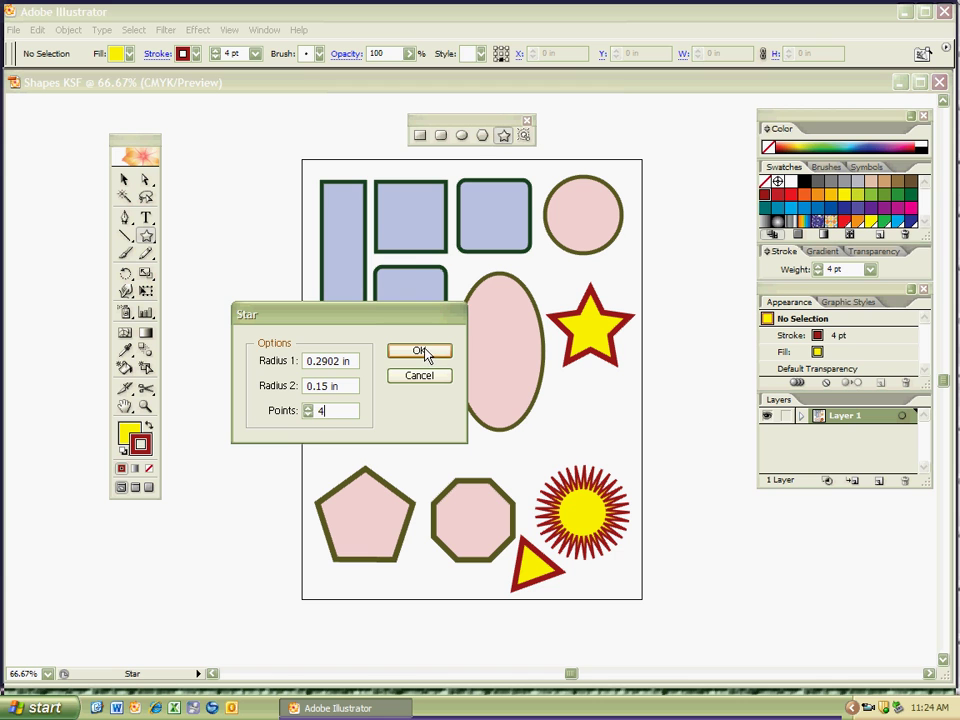
key("Return")
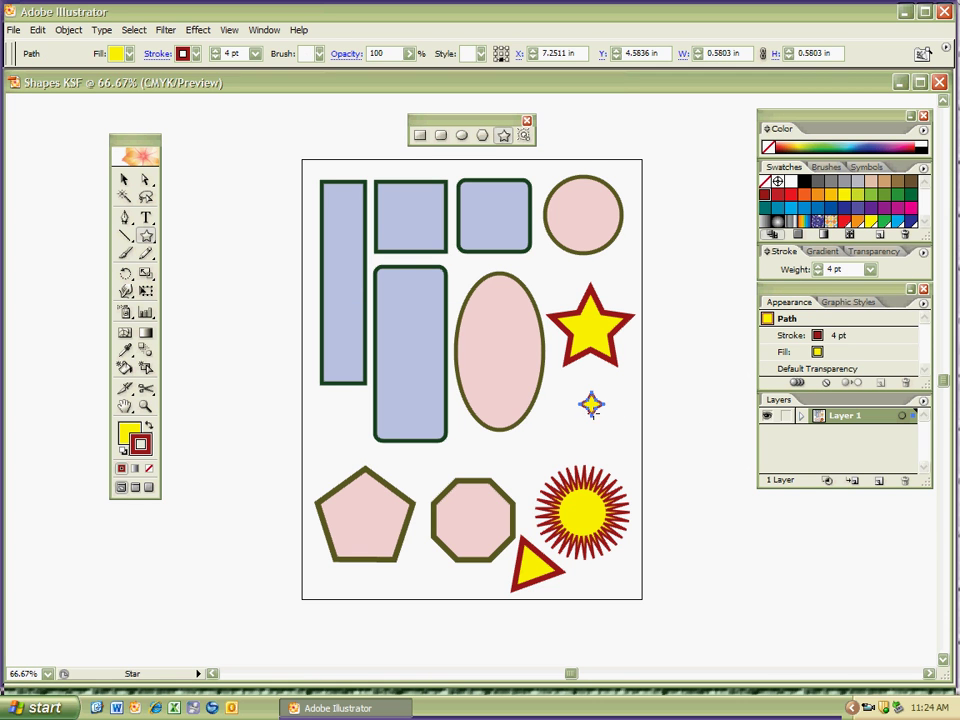
key("Delete")
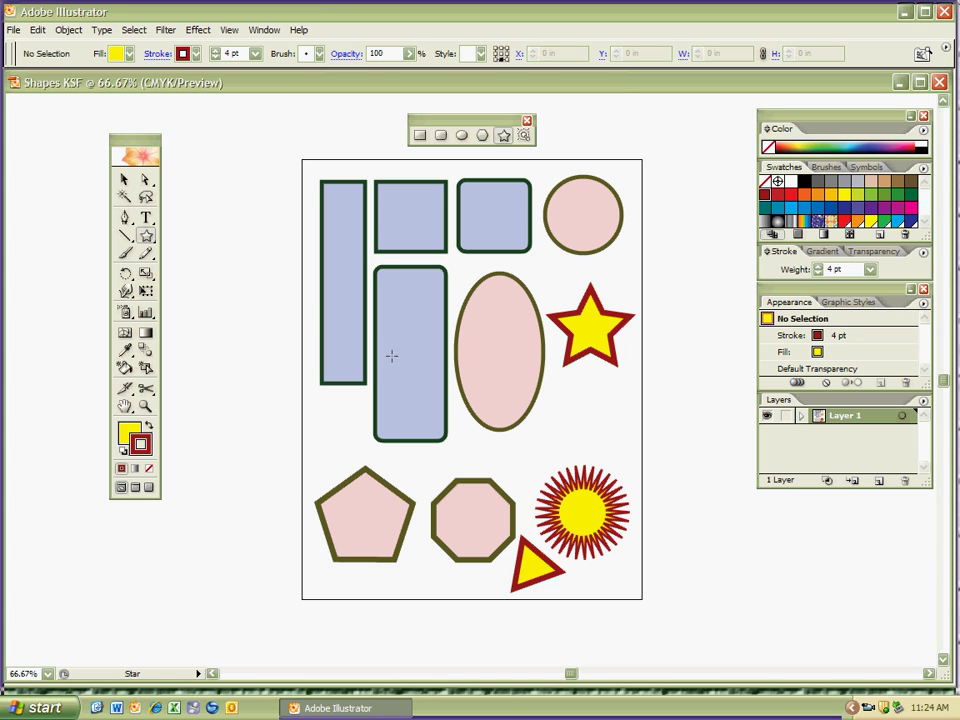
- Draw a gray four-pointed star with a black stroke, about 1.5 in wide, between the five-pointed star and the sunburst
key("x")
left_click(845, 185)
key("x")
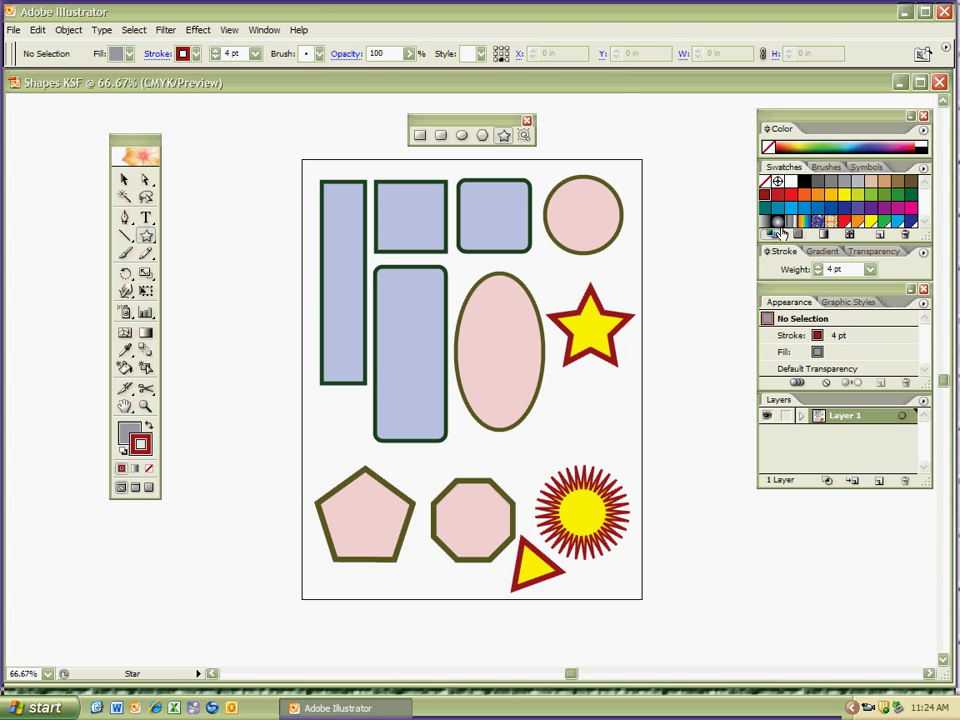
left_click(803, 181)
left_click_drag(583, 414, 613, 446)
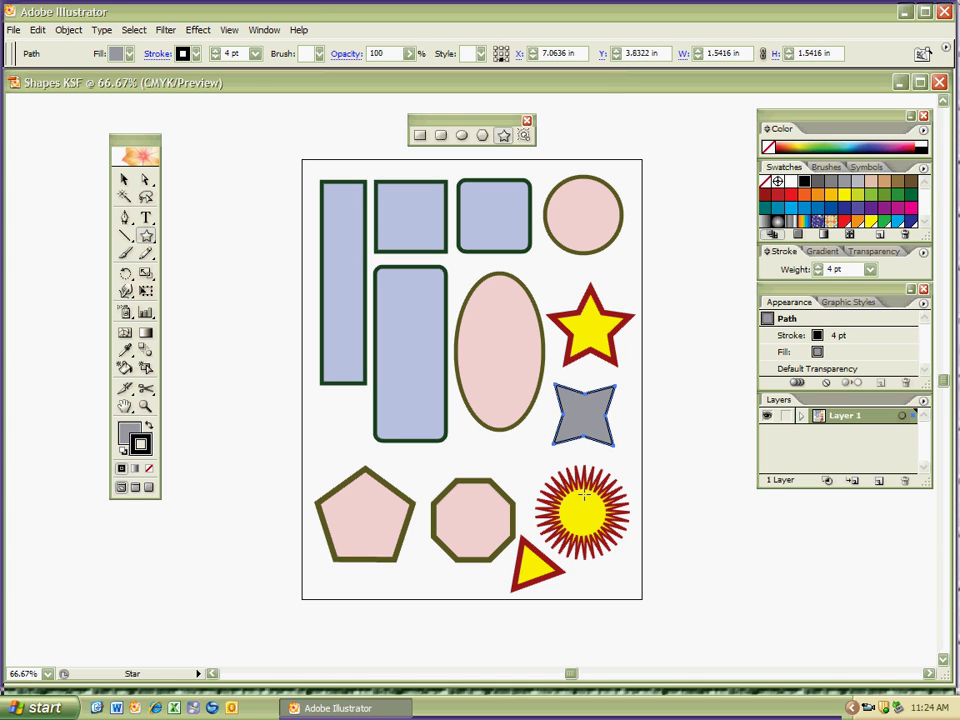
- Set the gray four-pointed star's stroke weight to 7 pt
left_click(255, 53)
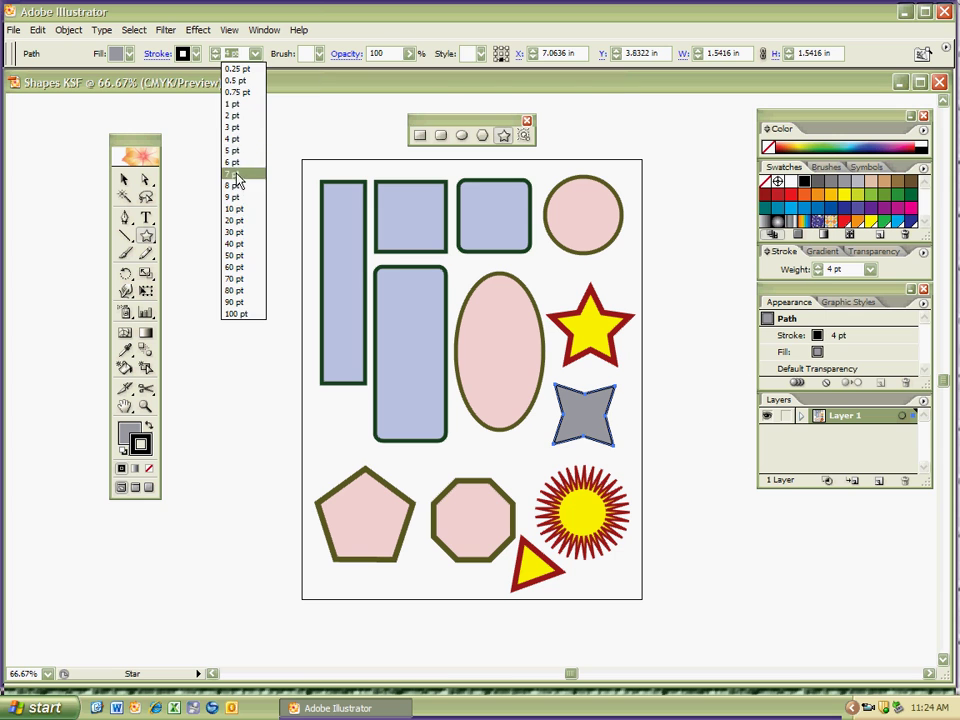
left_click(242, 183)
key("ctrl+shift+a")
- Rotate the gray four-pointed star about 30 degrees clockwise and deselect it
key("v")
left_click(592, 420)
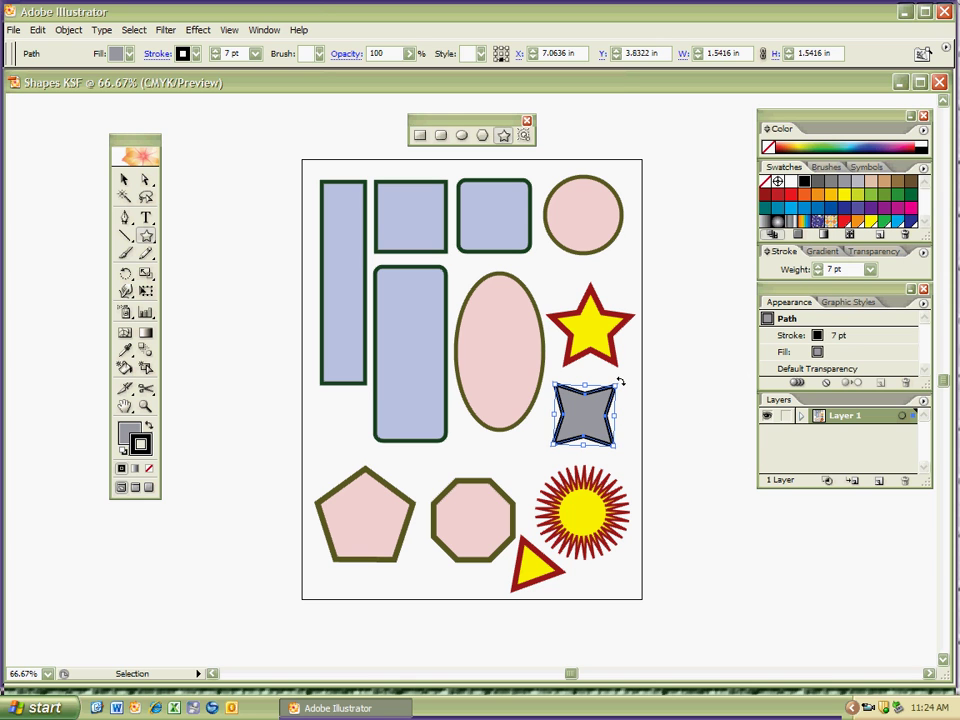
left_click_drag(618, 382, 622, 393)
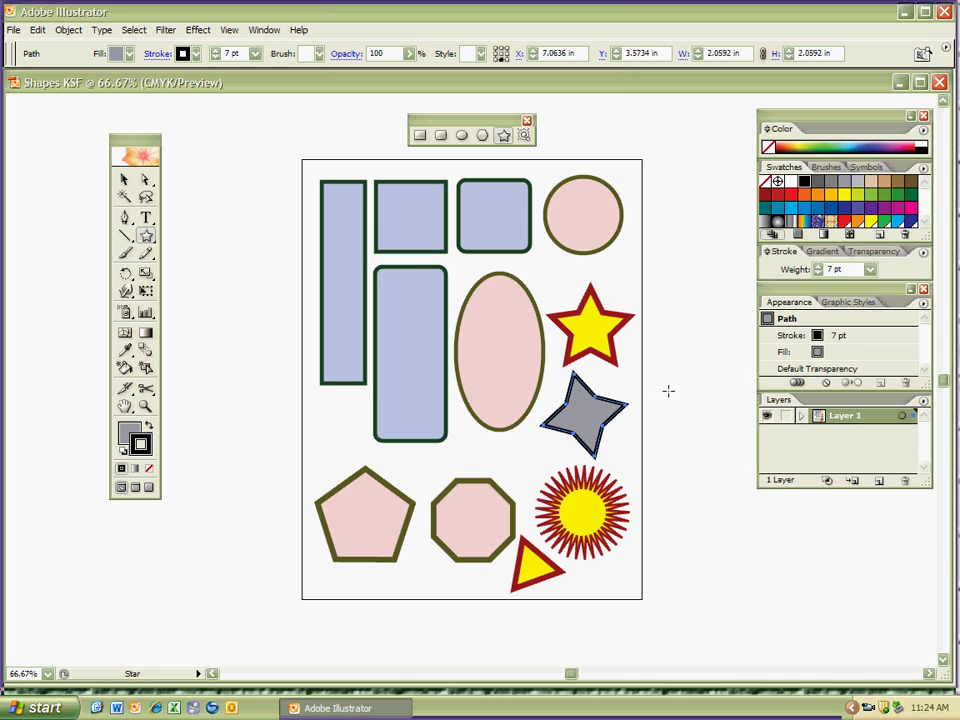
left_click(656, 392, "ctrl")
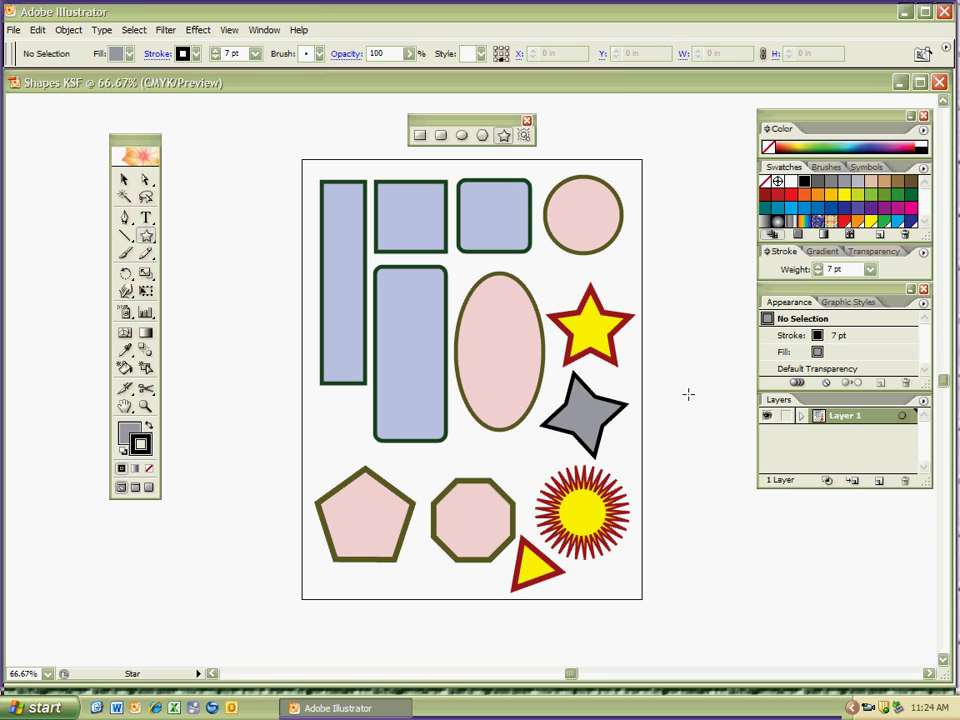